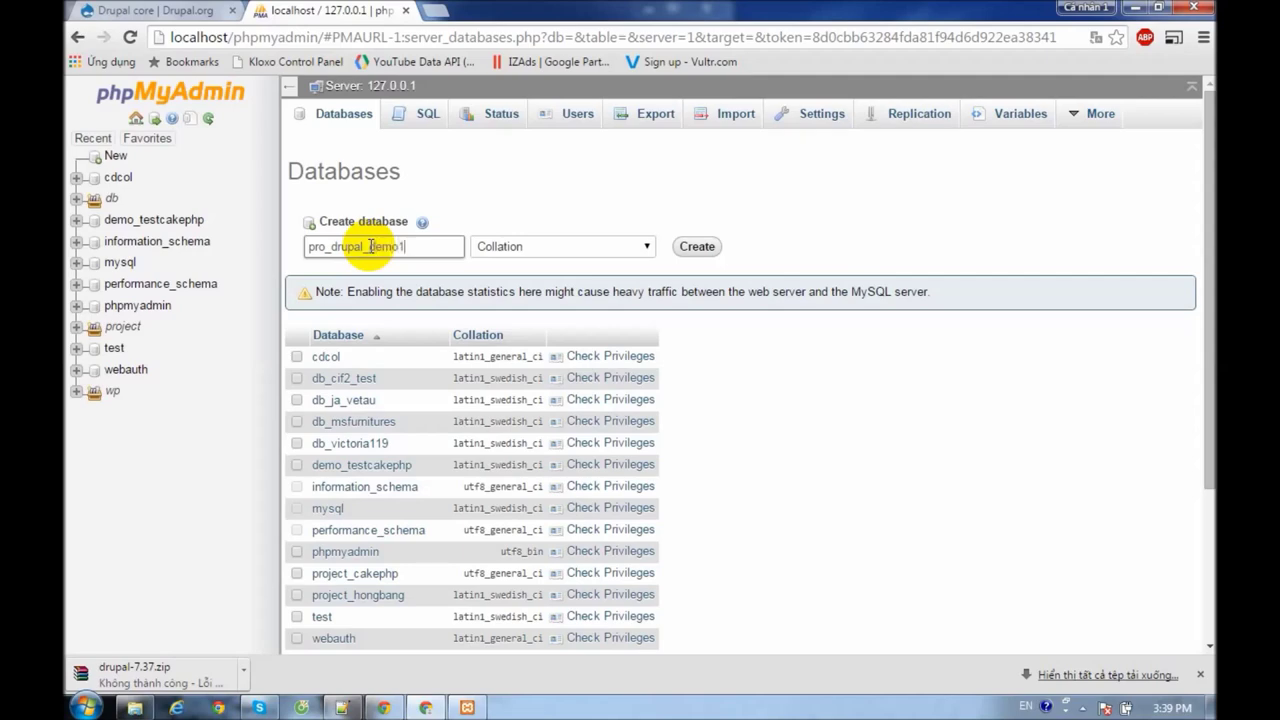
Copy the database name pro_drupal_demo1 and paste it two lines below the heading in the open Notepad++ note
double_click(371, 246)
key("ctrl+c")
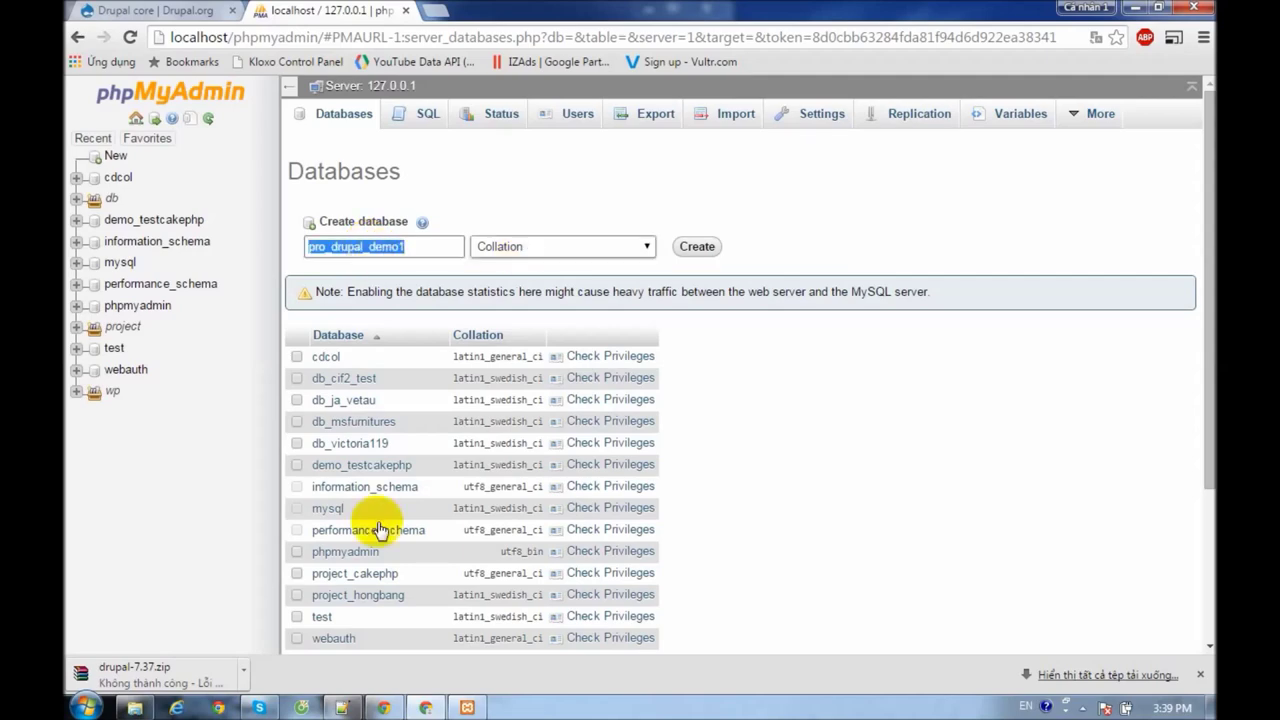
left_click(340, 708)
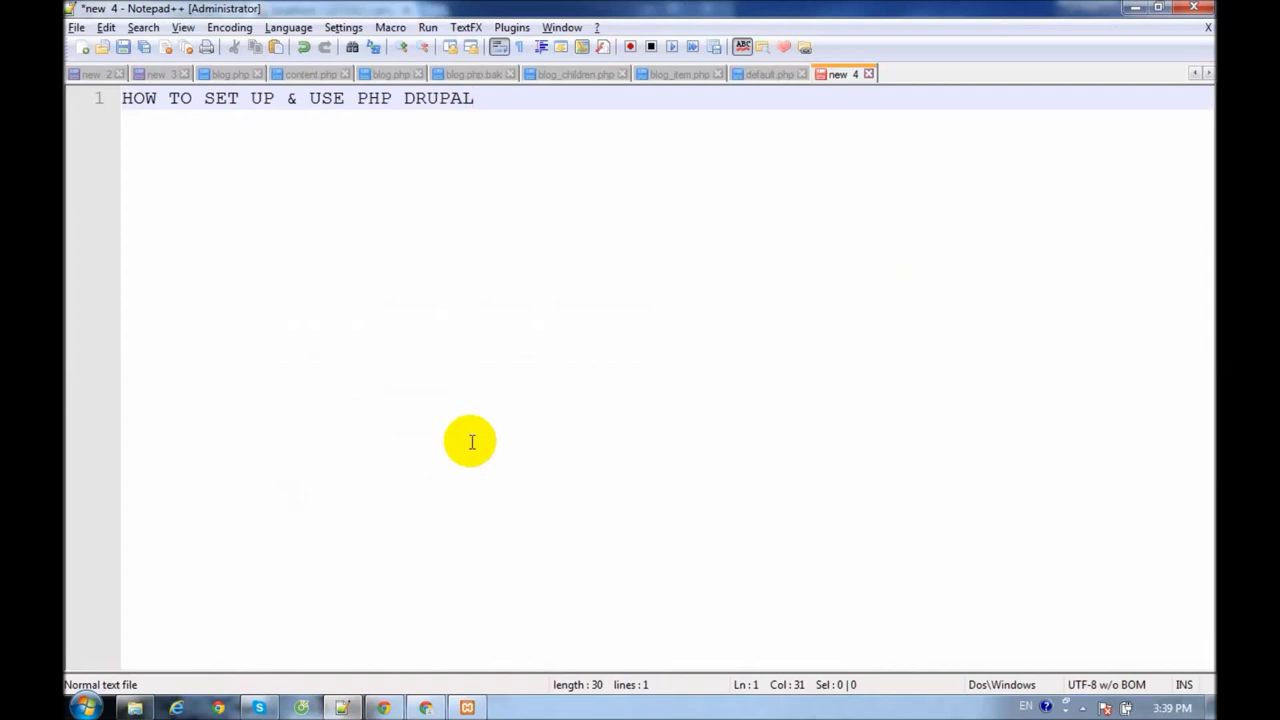
key("Return")
key("Return")
key("ctrl+v")
key("super+d")
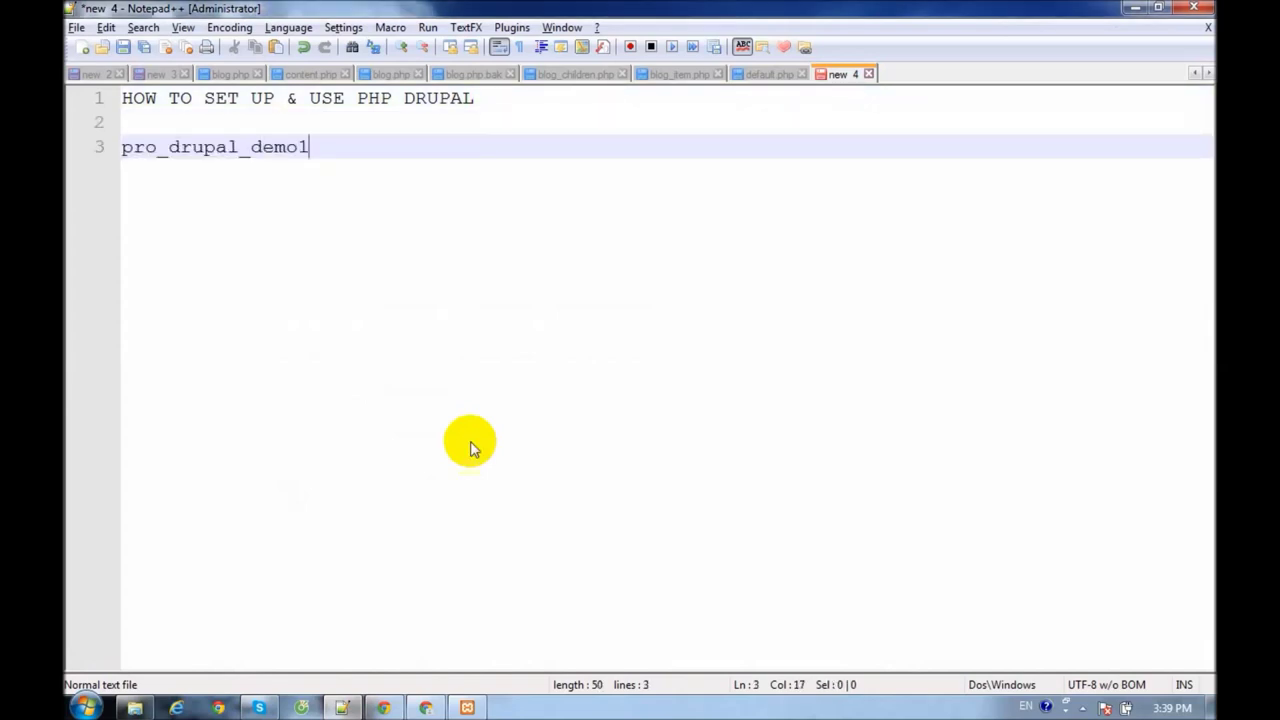
Back in phpMyAdmin, create the database pro_drupal_demo1 with the utf8_general_ci collation
left_click(425, 708)
left_click(503, 247)
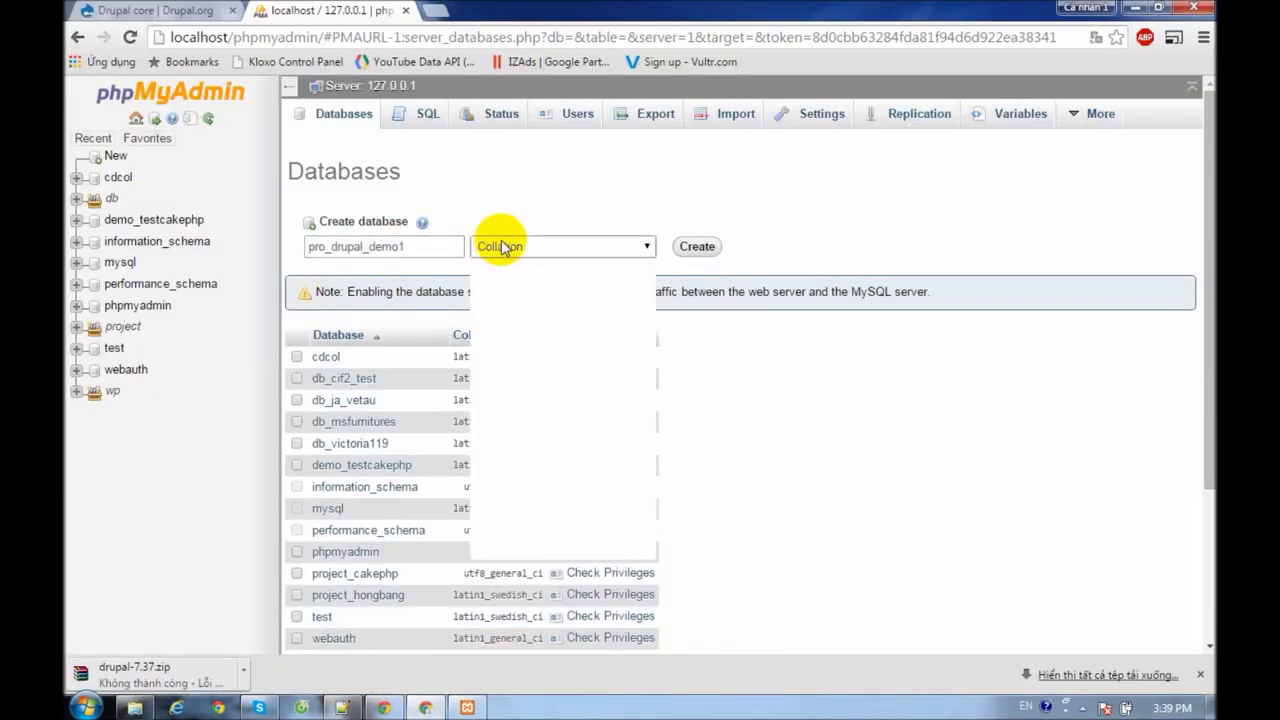
left_click_drag(646, 287, 652, 505)
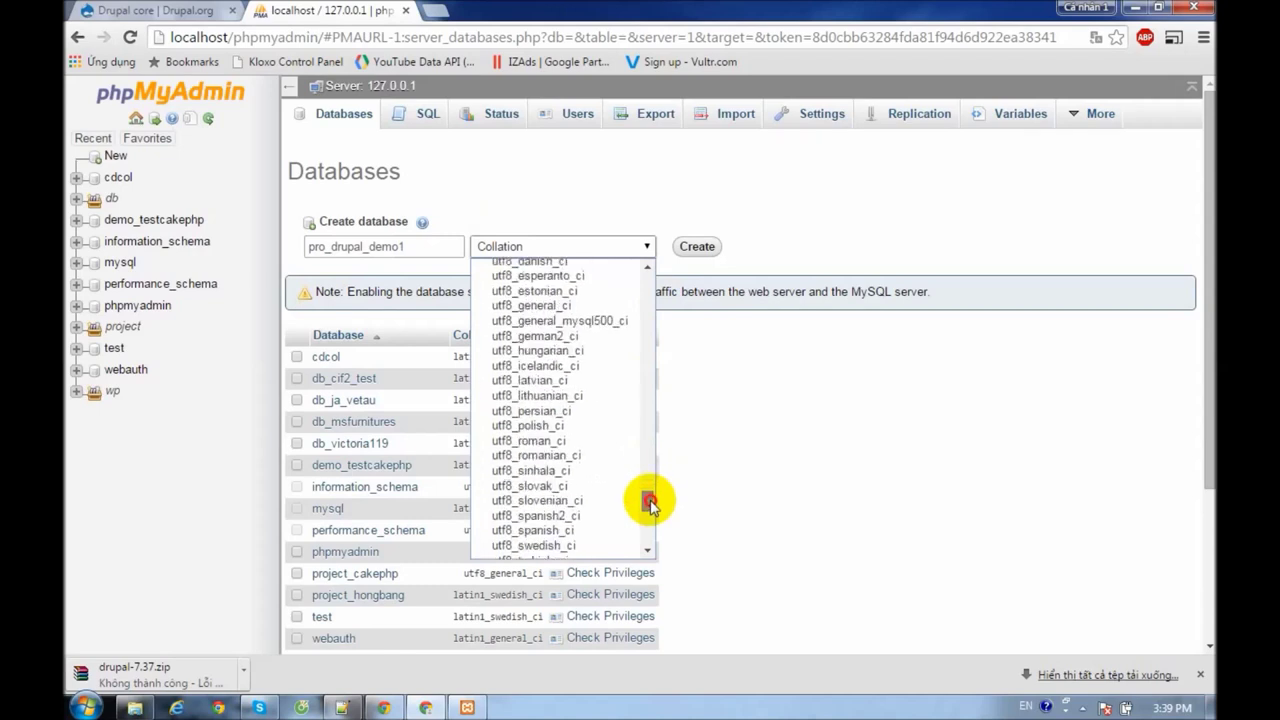
left_click(560, 304)
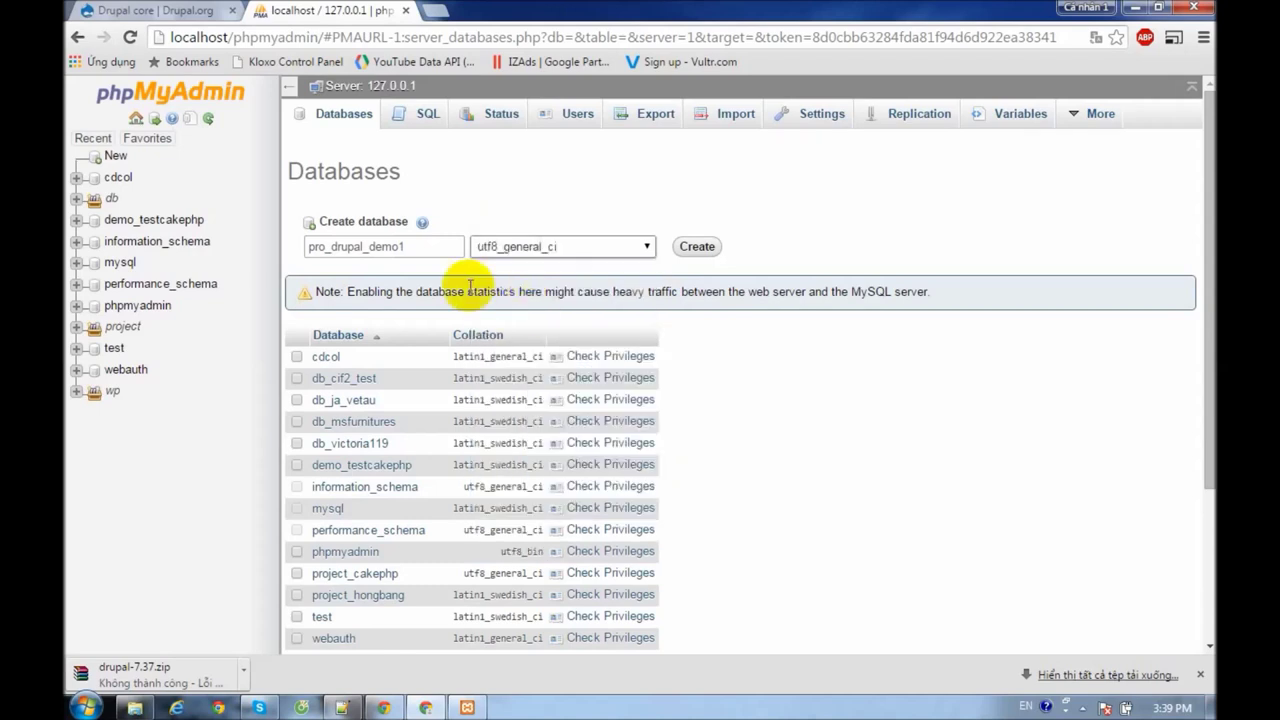
left_click(700, 252)
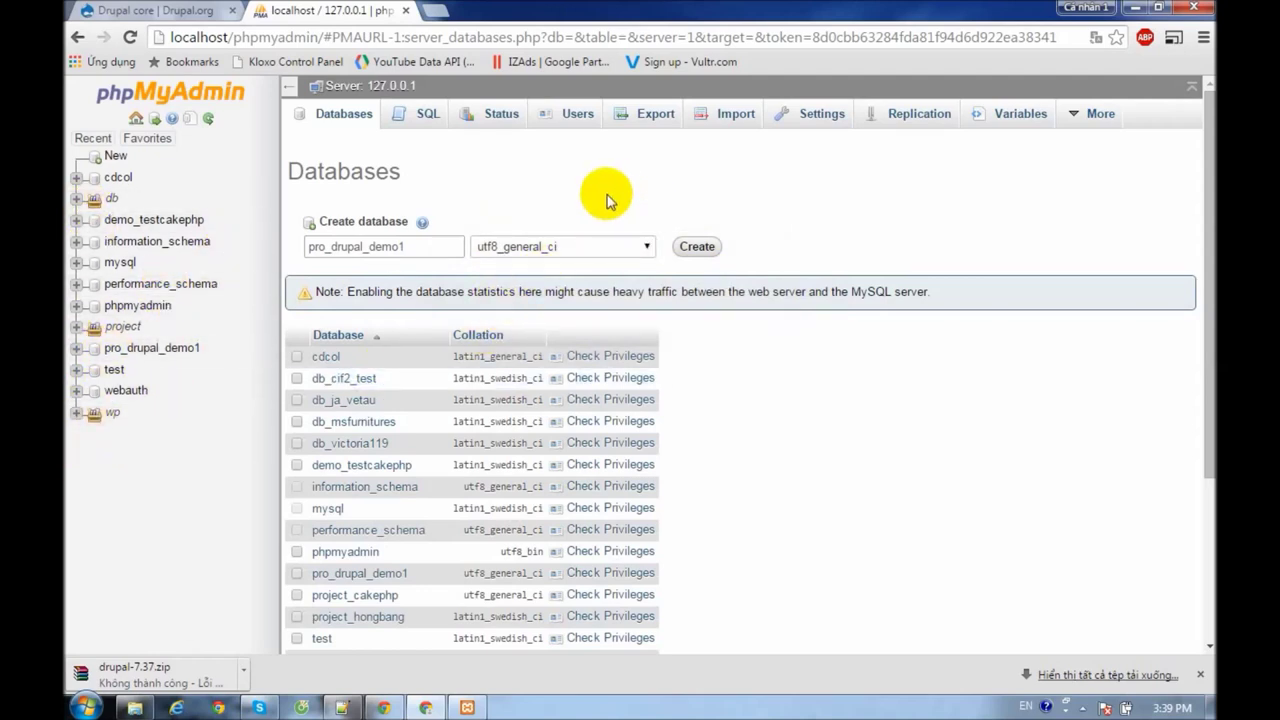
Open the structure page of the pro_drupal_demo1 database and add a blank browser tab beside it
left_click(93, 138)
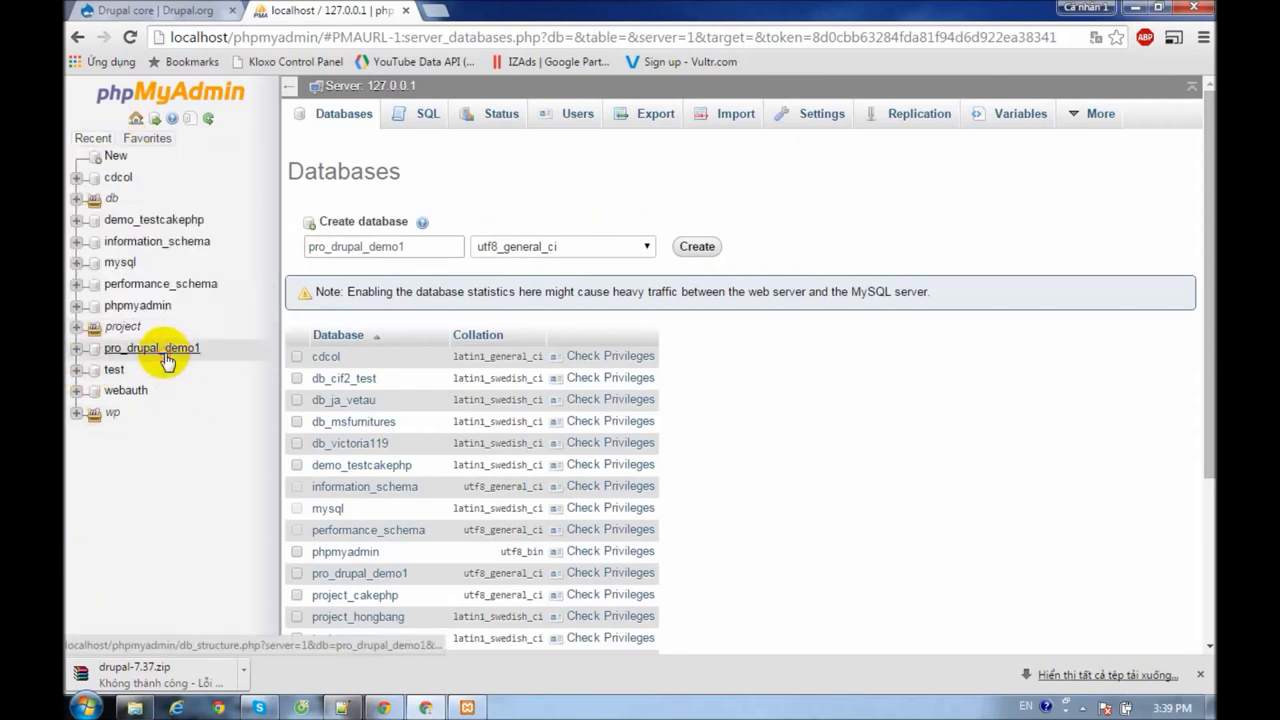
left_click(165, 354)
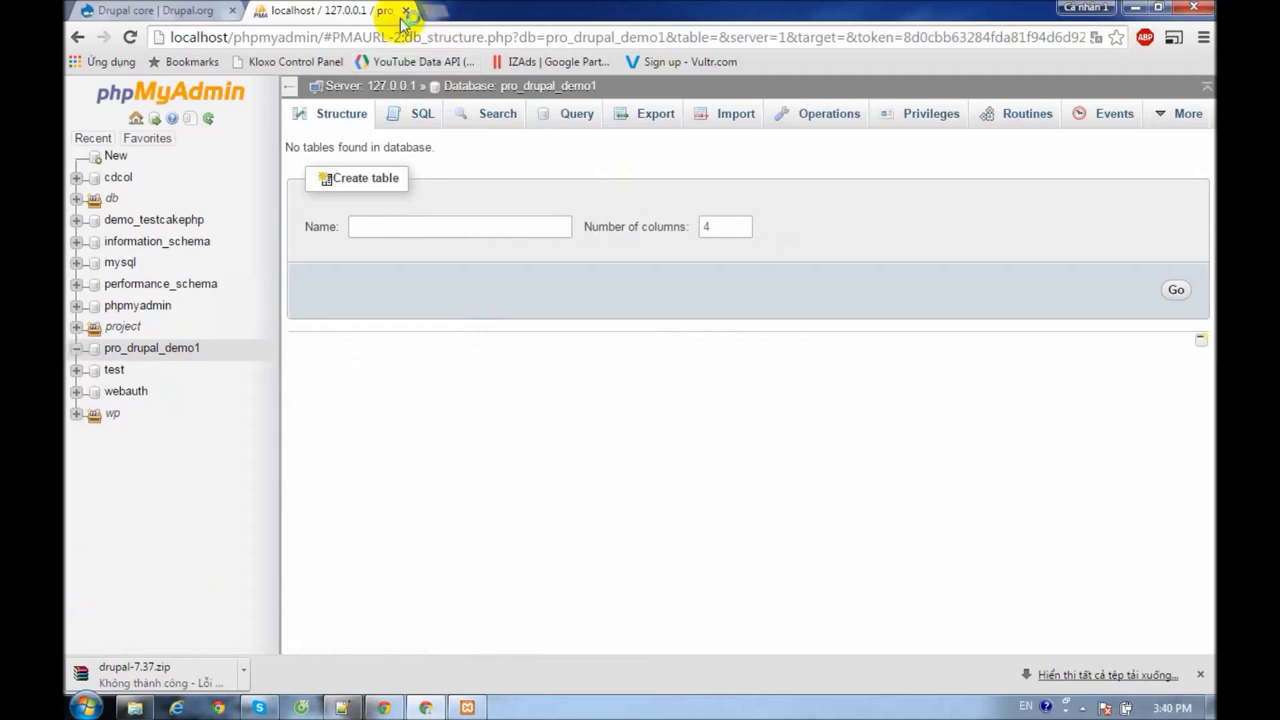
left_click(432, 10)
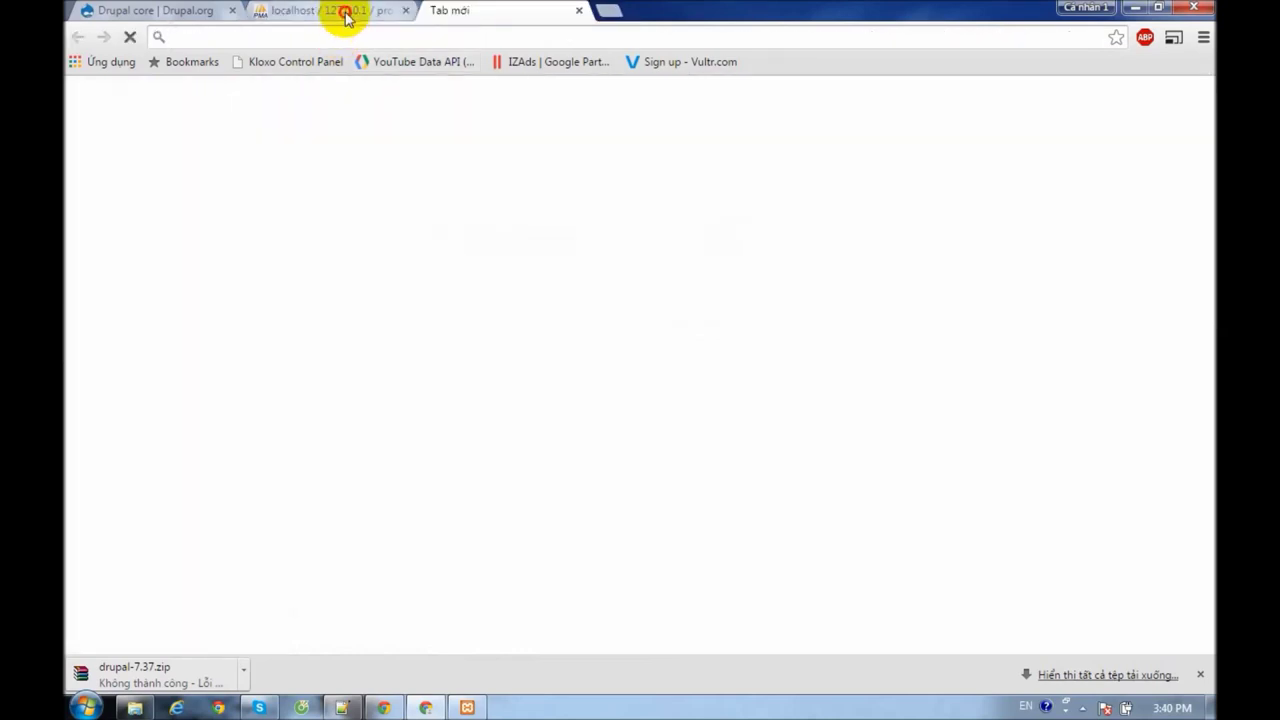
left_click(345, 14)
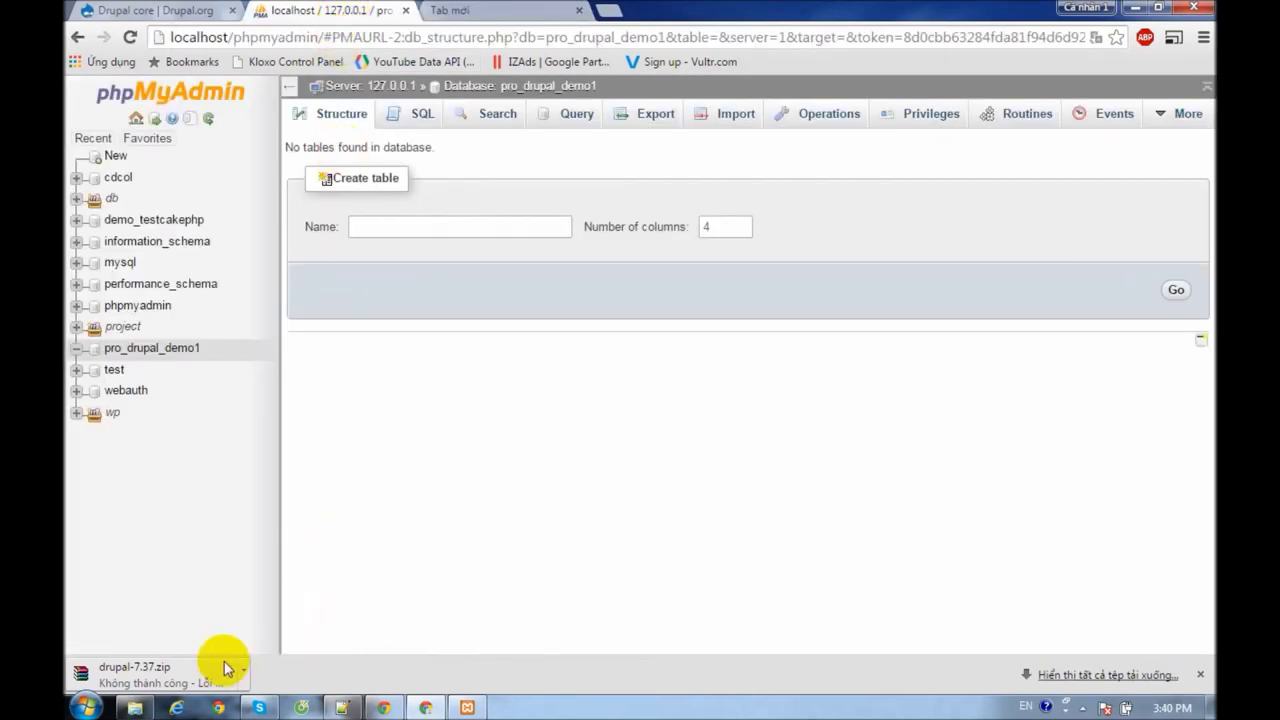
Switch to Windows Explorer and copy the drupal-7.37.tar.gz archive from the Downloads folder
left_click(133, 707)
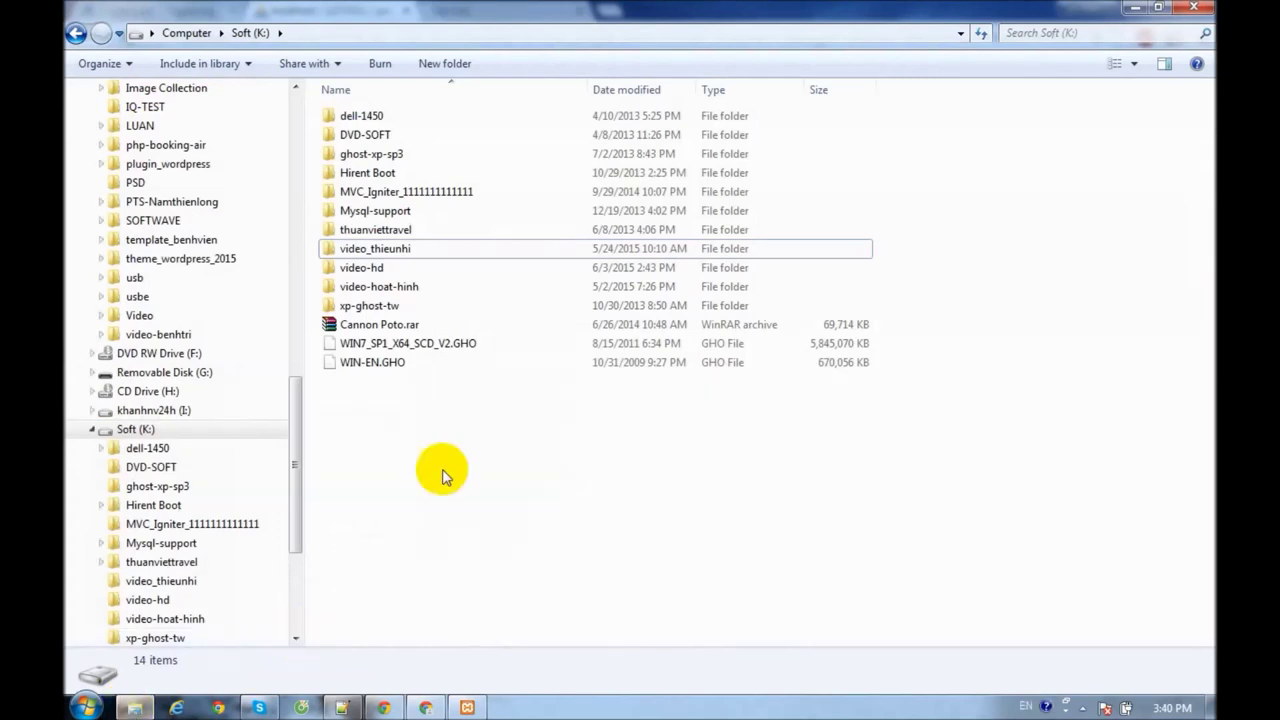
left_click_drag(291, 443, 295, 158)
left_click(132, 133)
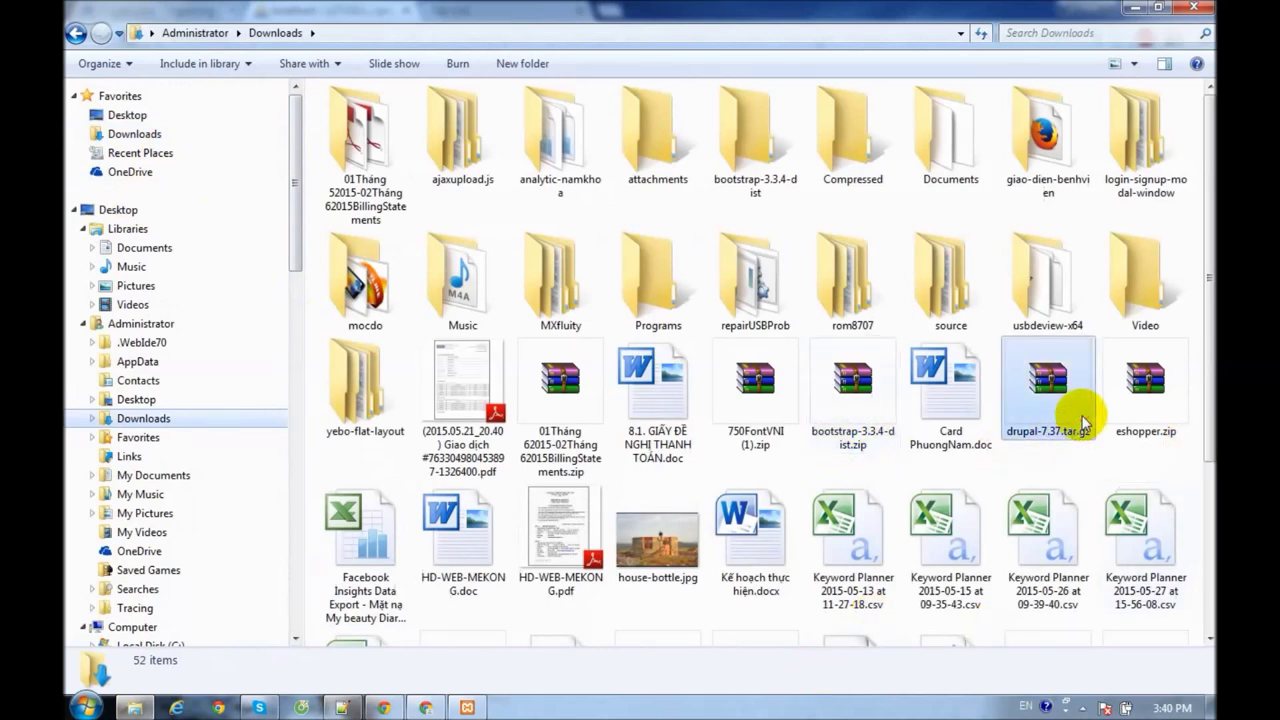
left_click(1083, 425)
right_click(1035, 401)
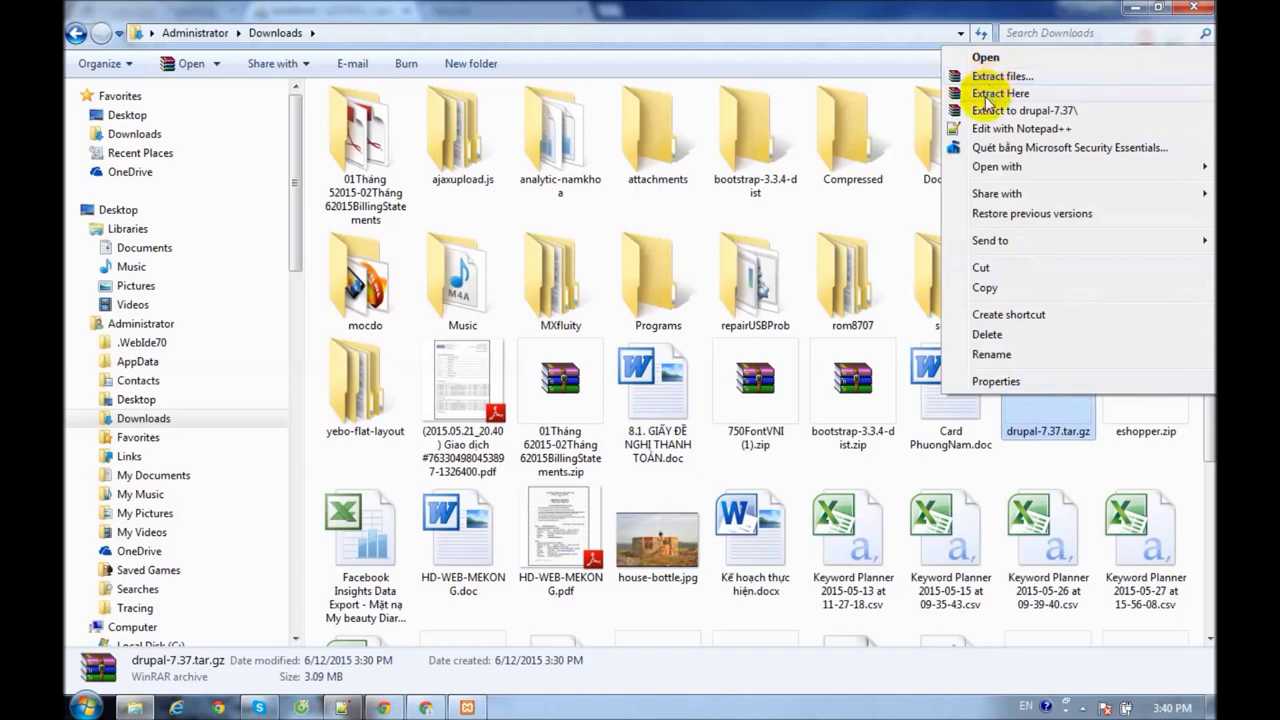
left_click(1057, 418)
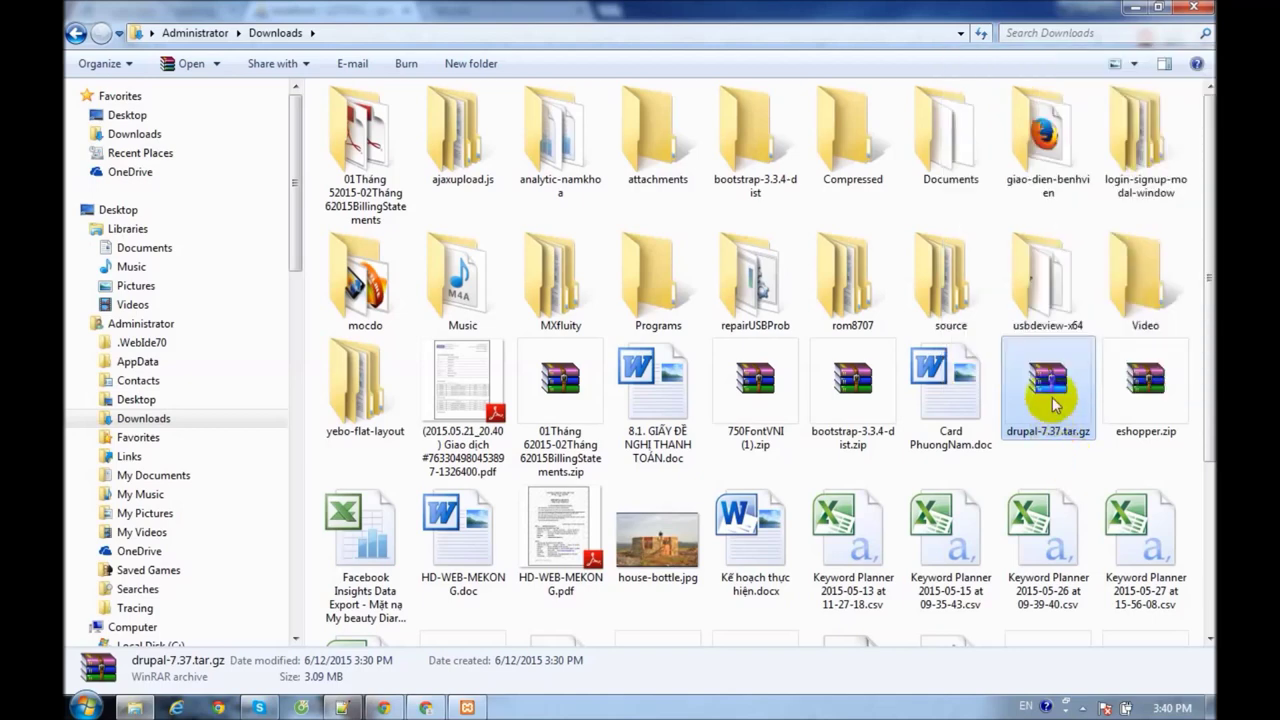
right_click(1055, 403)
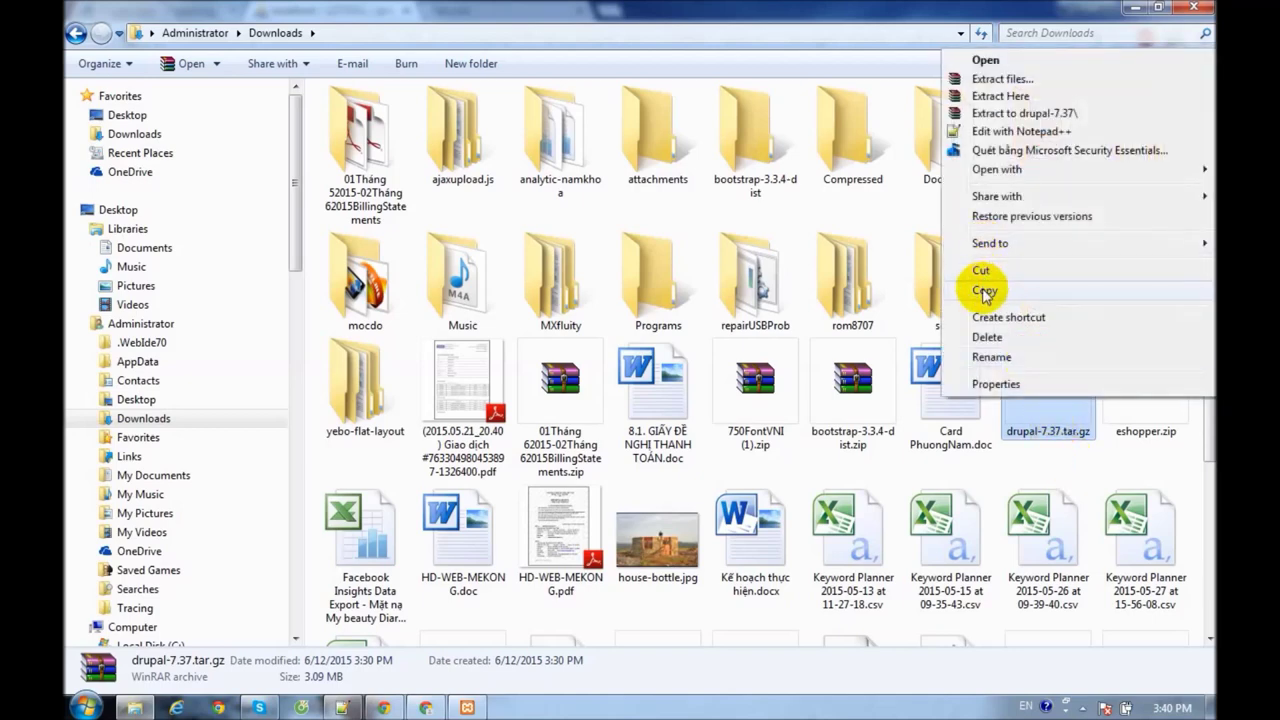
left_click(984, 291)
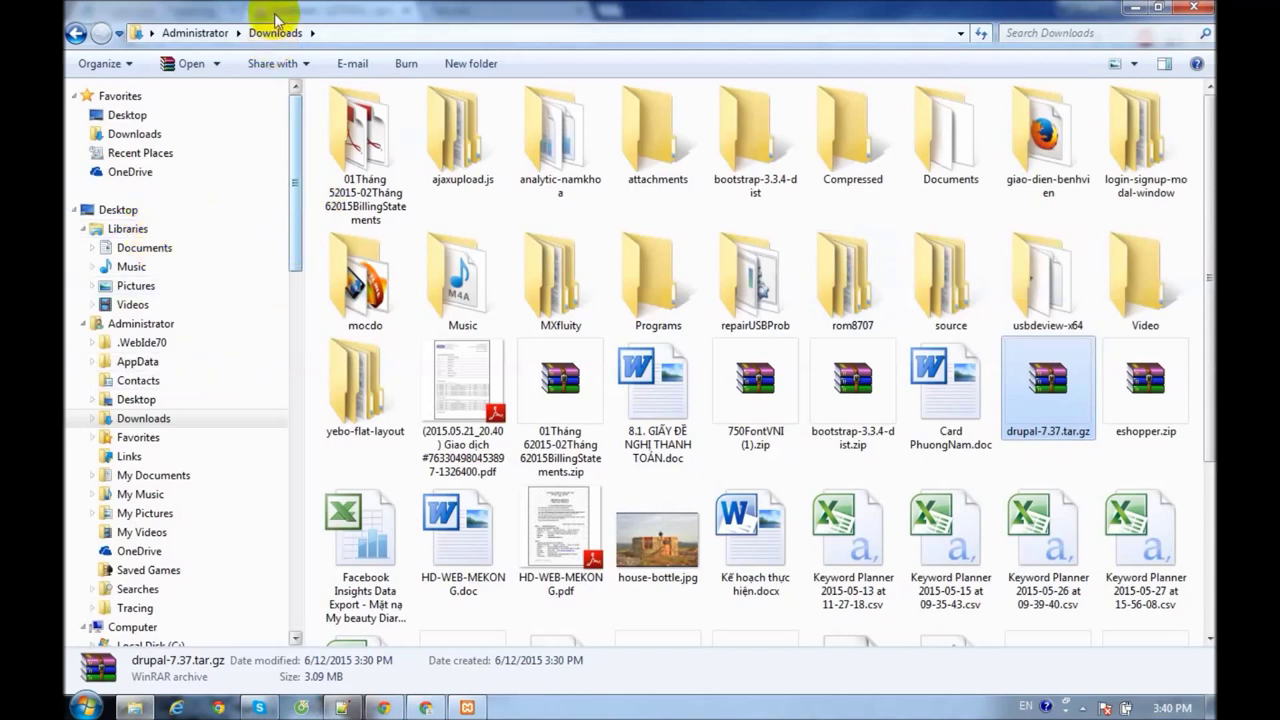
left_click(345, 33)
type("D")
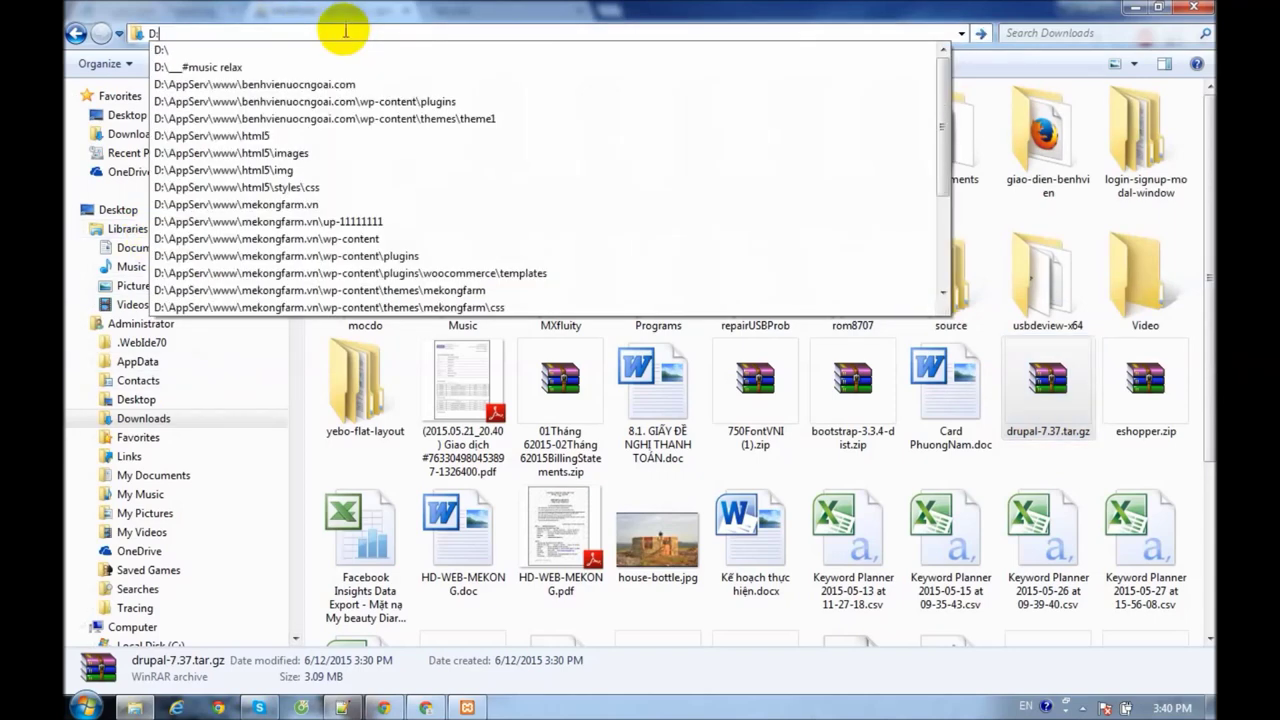
type(":")
key("Return")
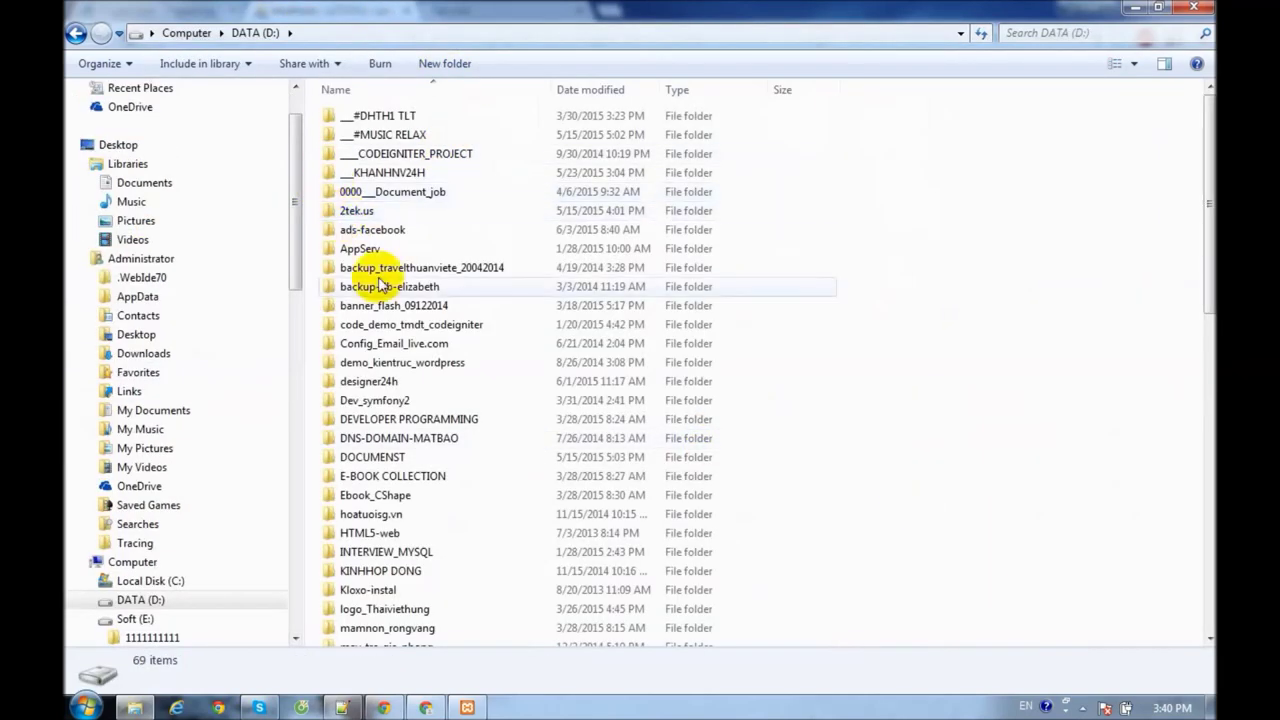
double_click(358, 249)
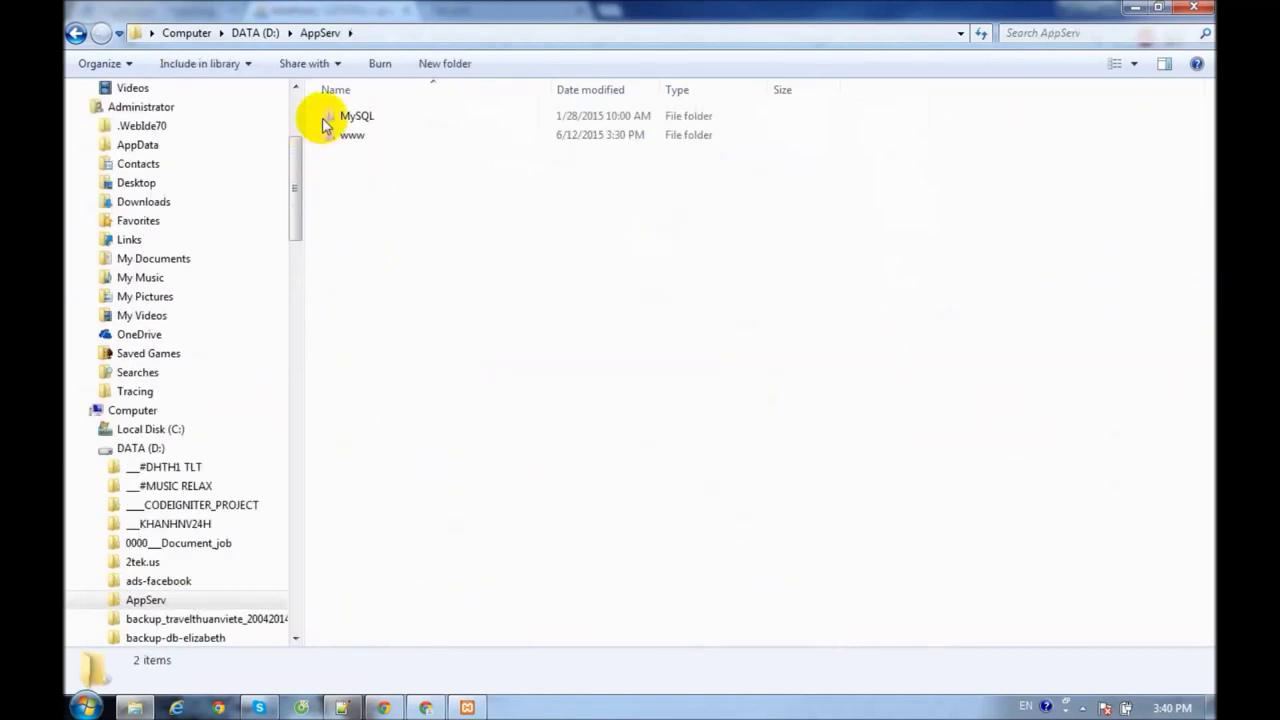
double_click(340, 131)
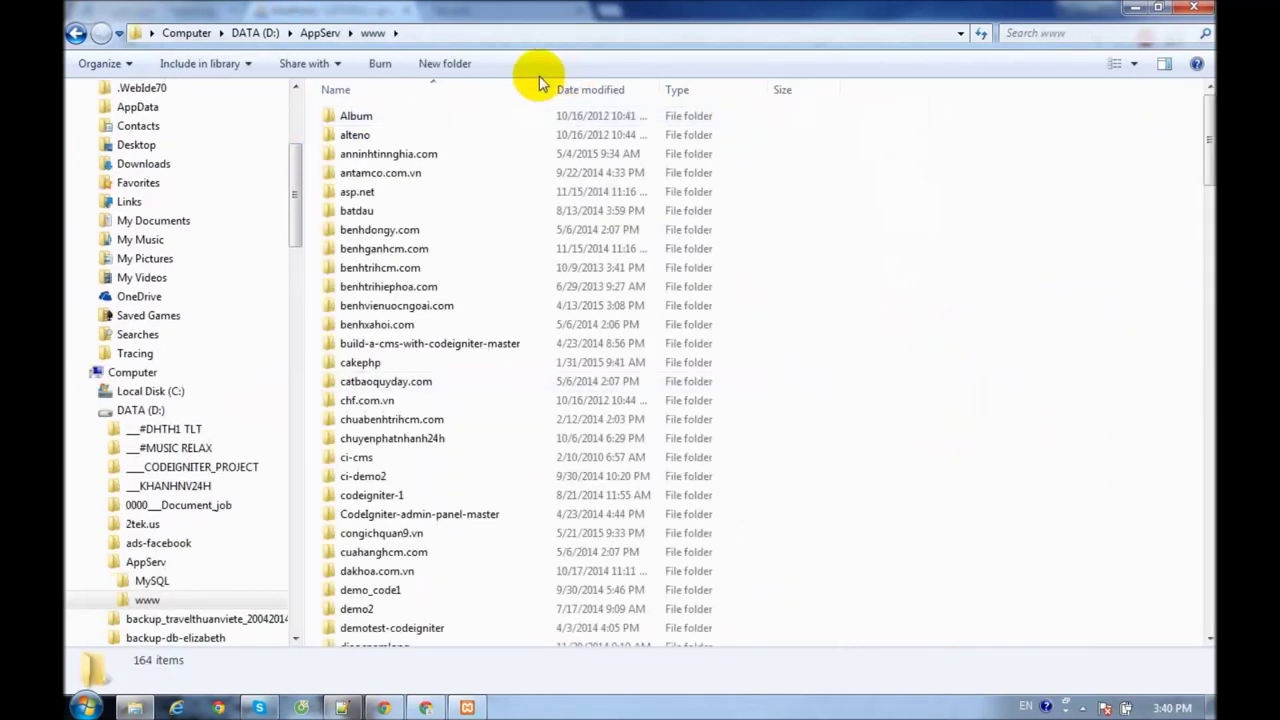
Create a folder named pro-drupal-demo in www and open it
left_click(457, 63)
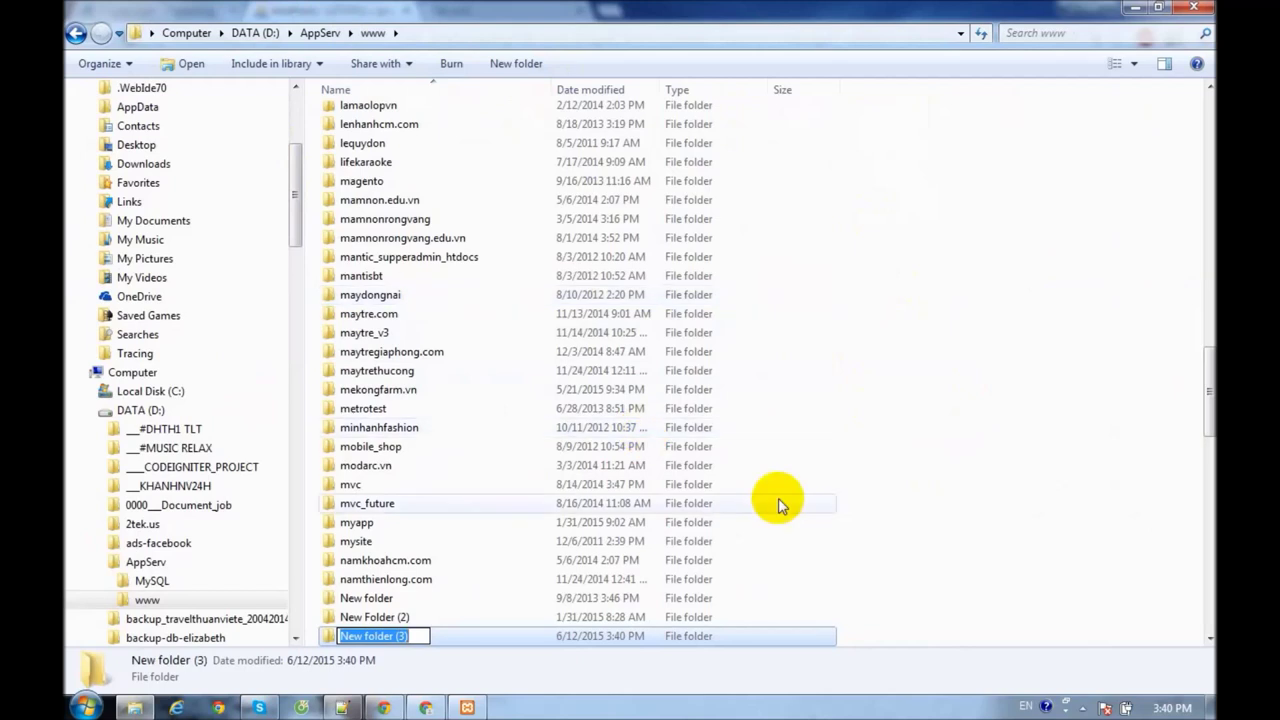
type("drupal-demo")
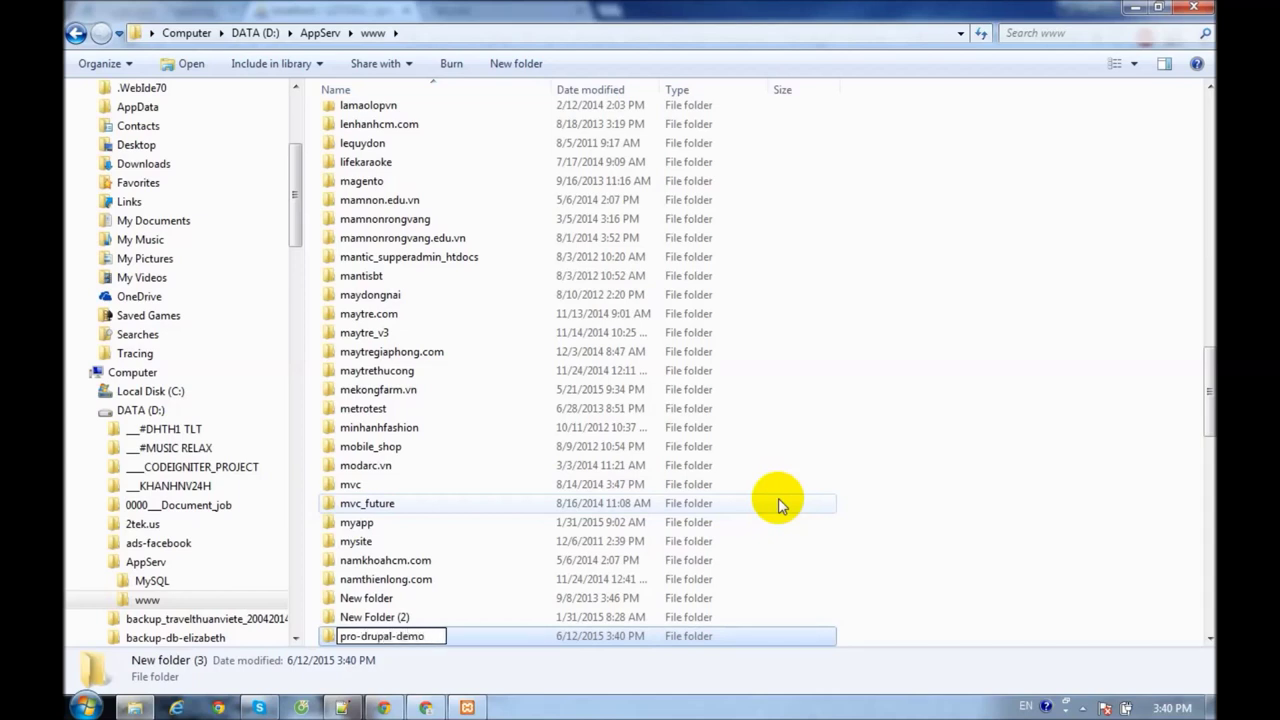
key("Return")
key("Return")
Paste the drupal-7.37.tar.gz archive into pro-drupal-demo and extract it there
right_click(580, 284)
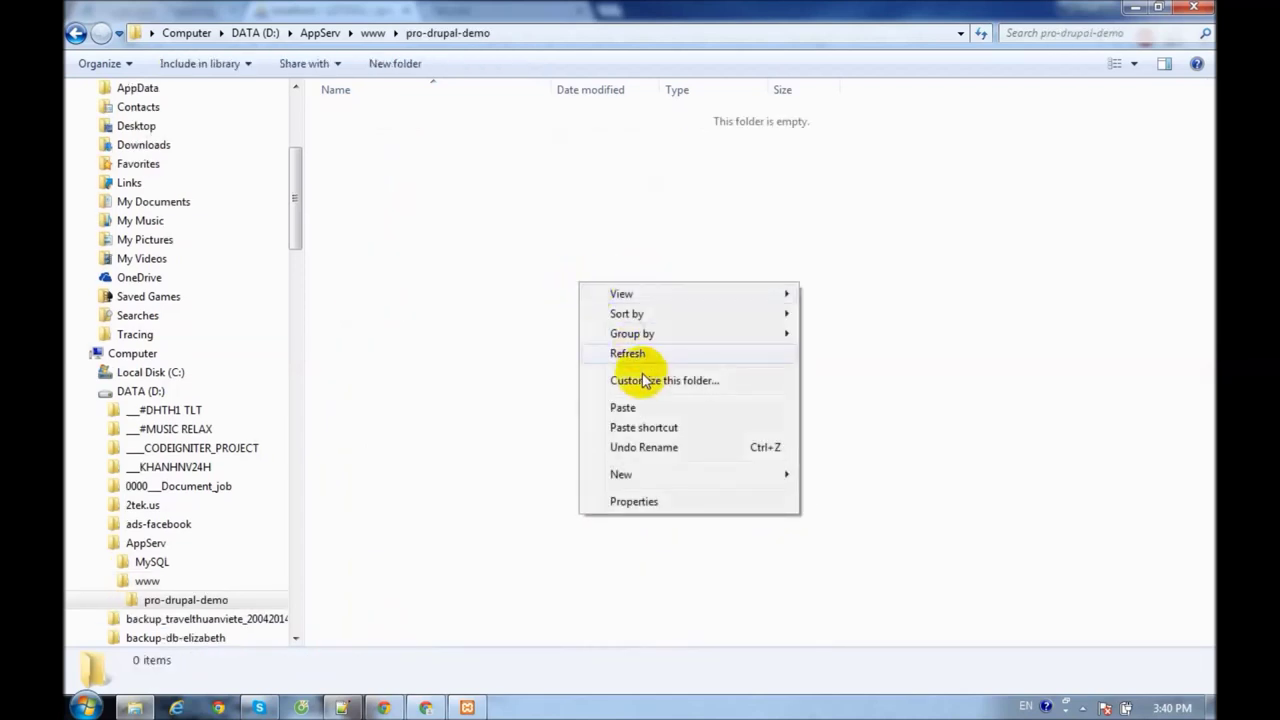
left_click(622, 408)
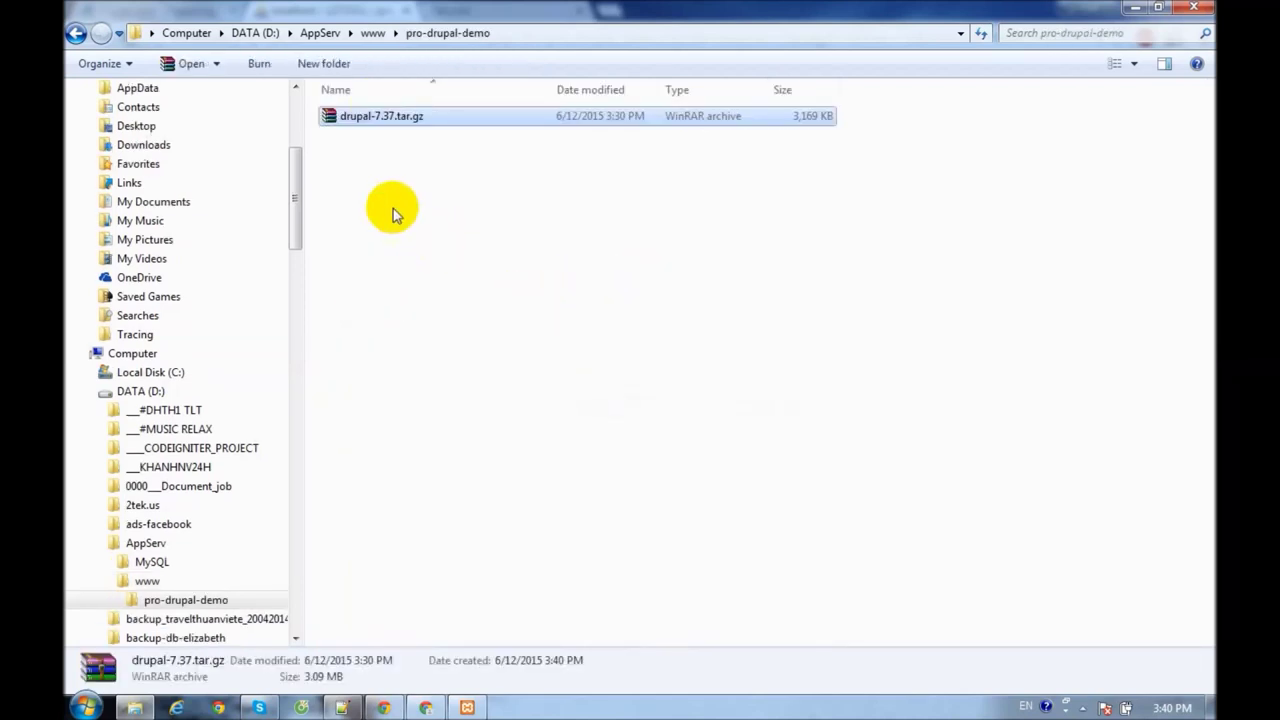
right_click(384, 117)
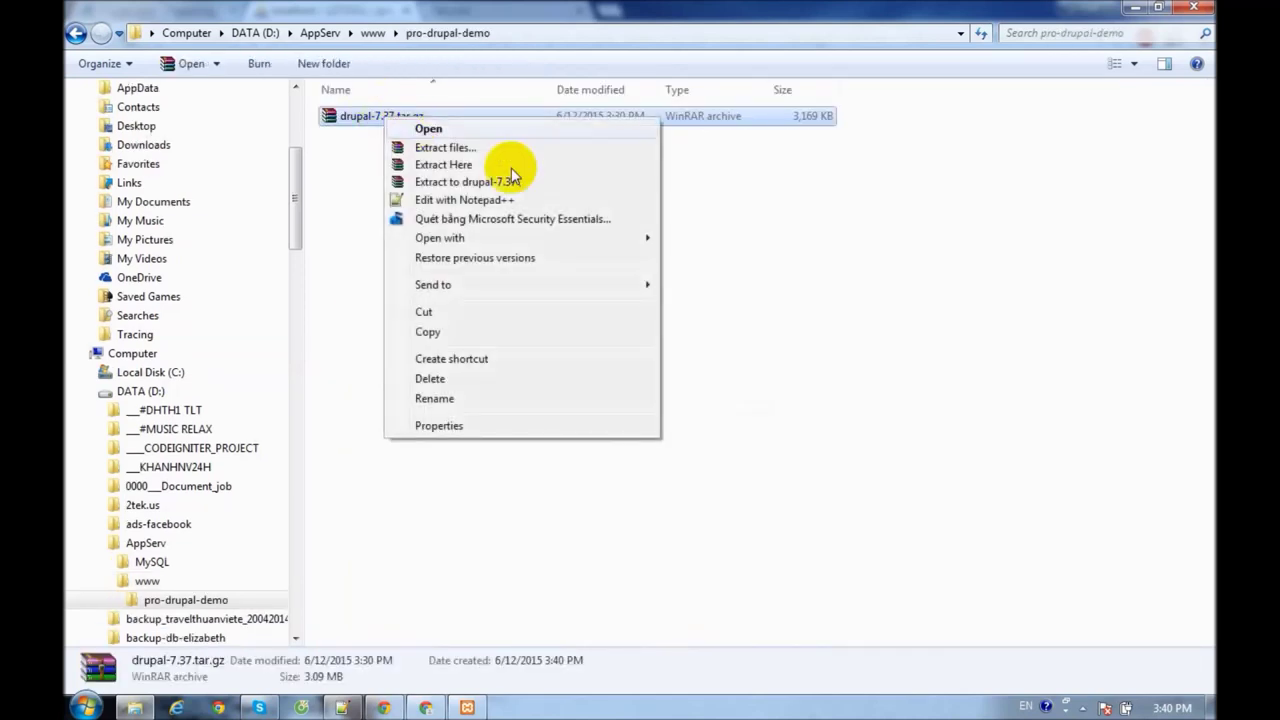
left_click(446, 166)
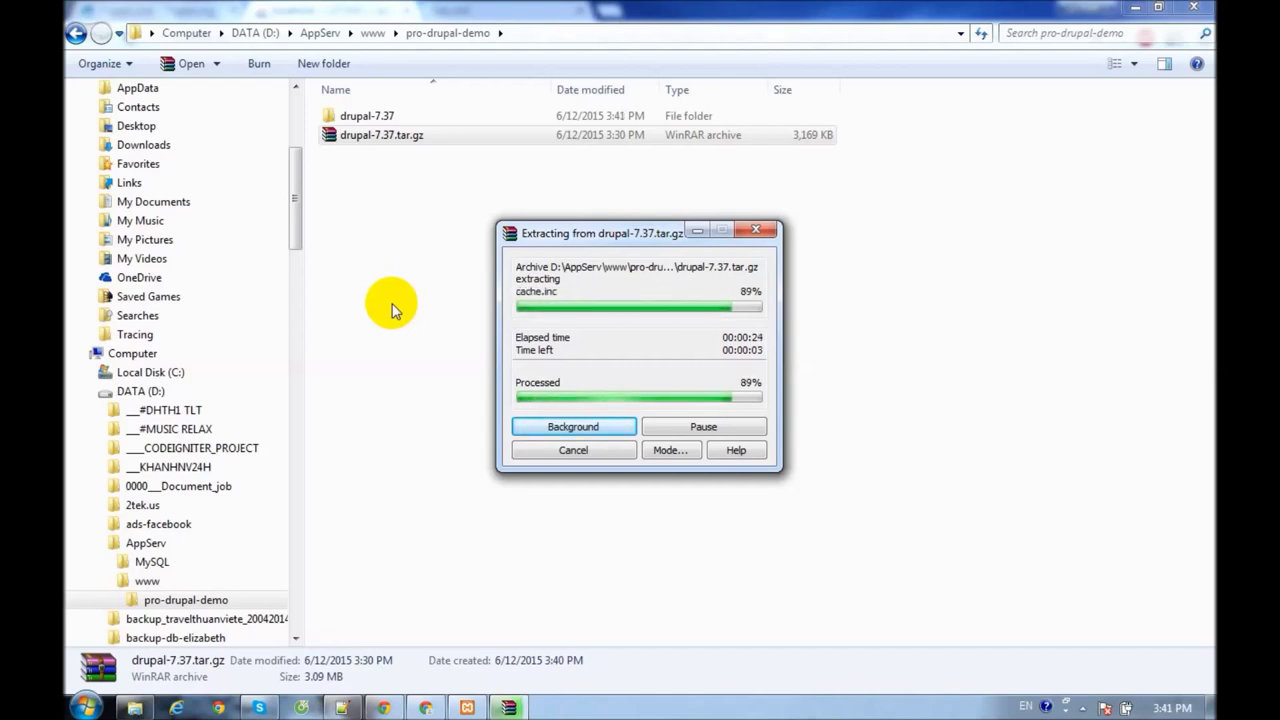
Move all files and folders from the extracted drupal-7.37 folder up into pro-drupal-demo
double_click(372, 118)
key("ctrl+a")
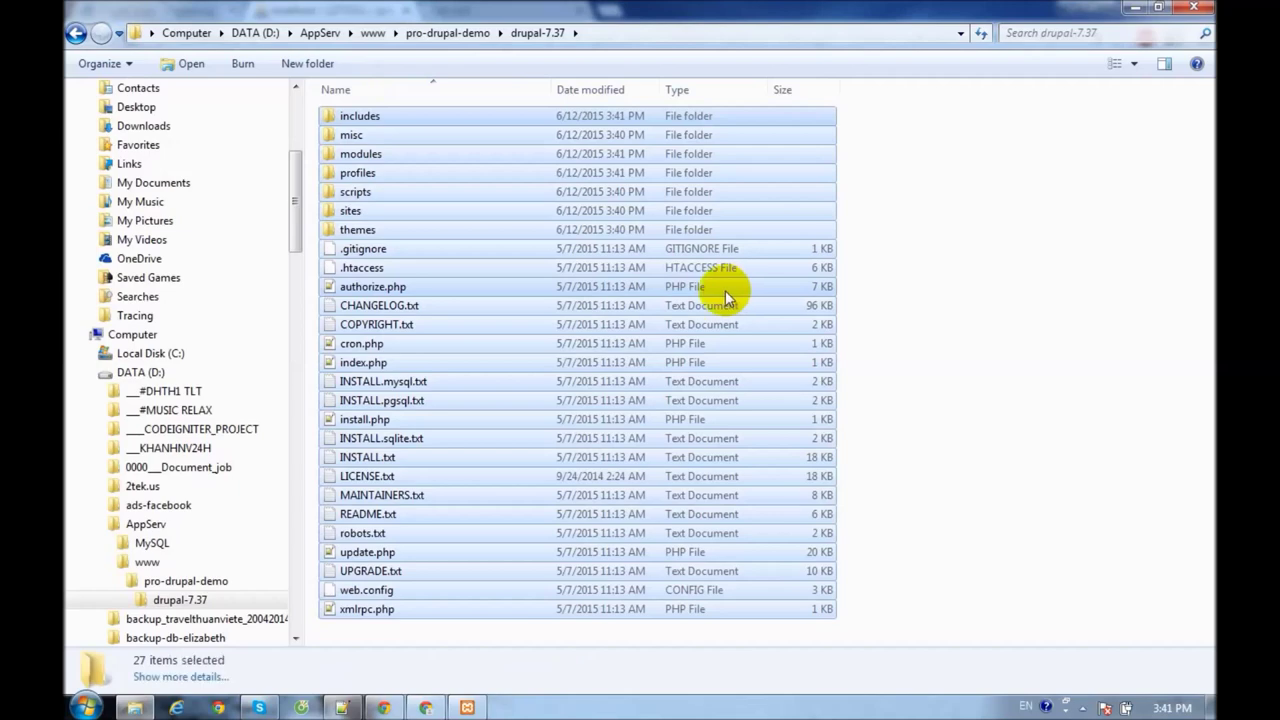
left_click(436, 36)
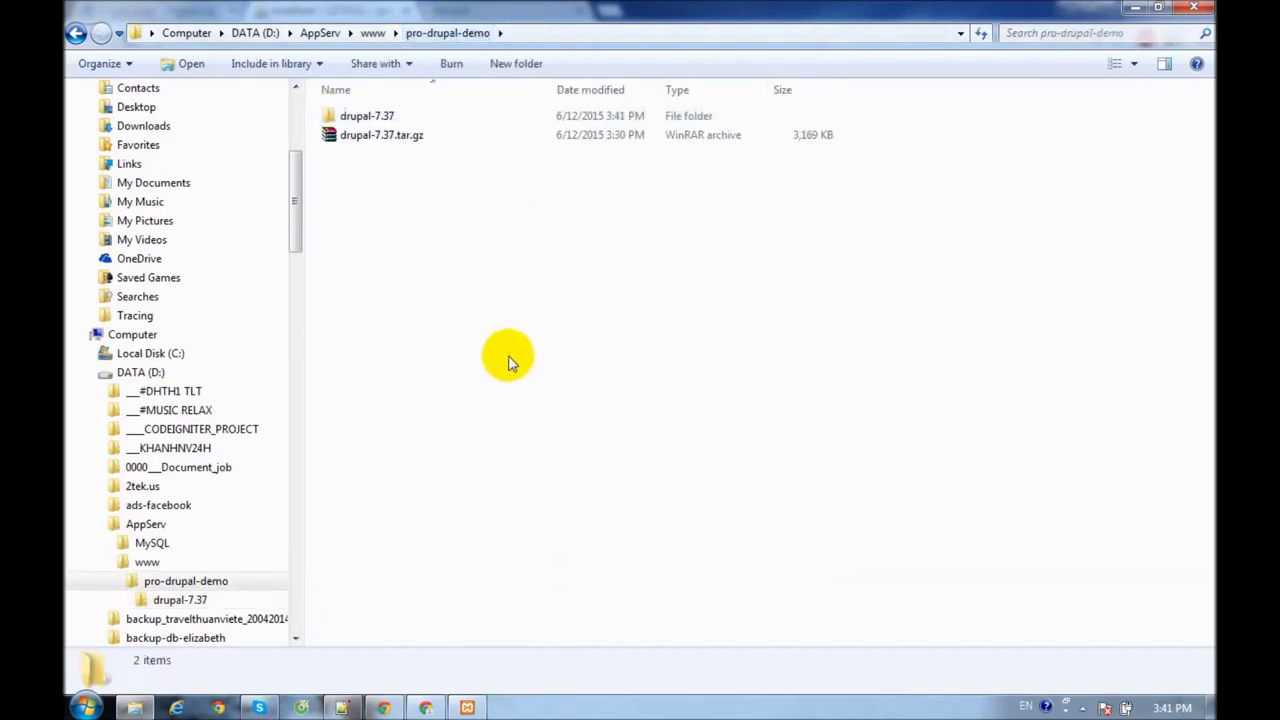
key("ctrl+v")
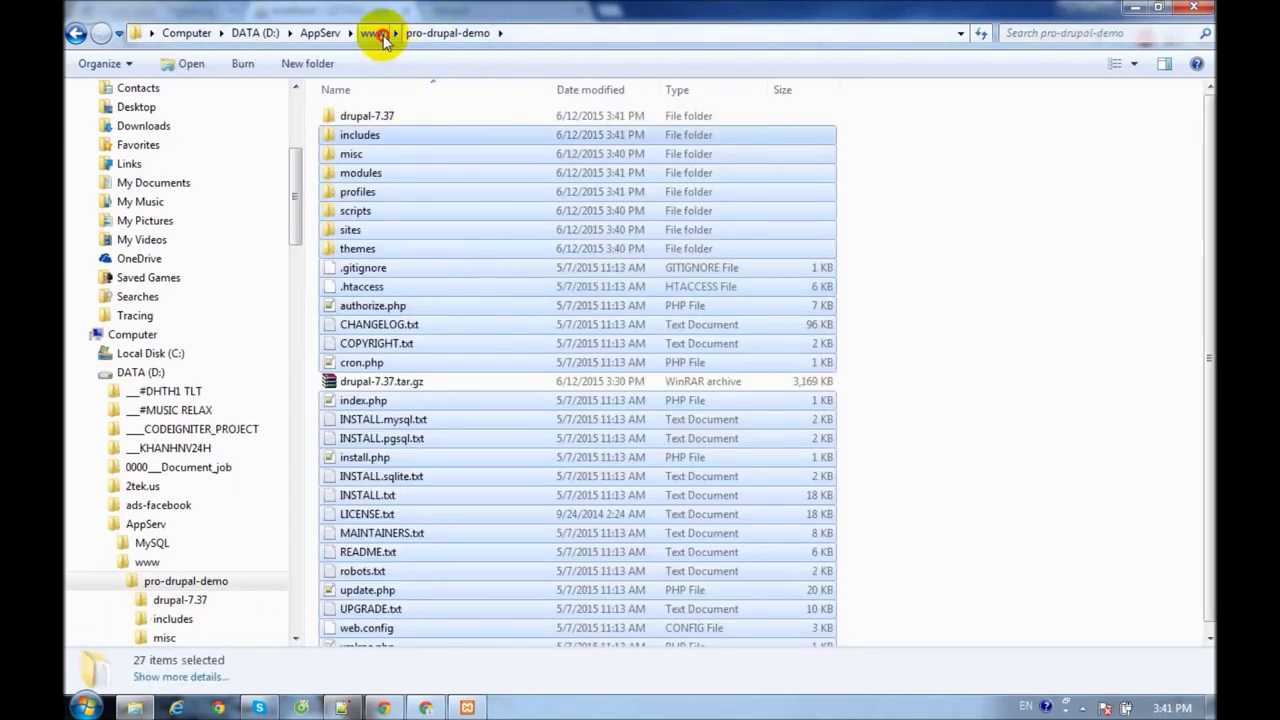
Rename the pro-drupal-demo folder in www to drupaldemo.com, copy the new name, and open the folder
left_click(383, 38)
key("F2")
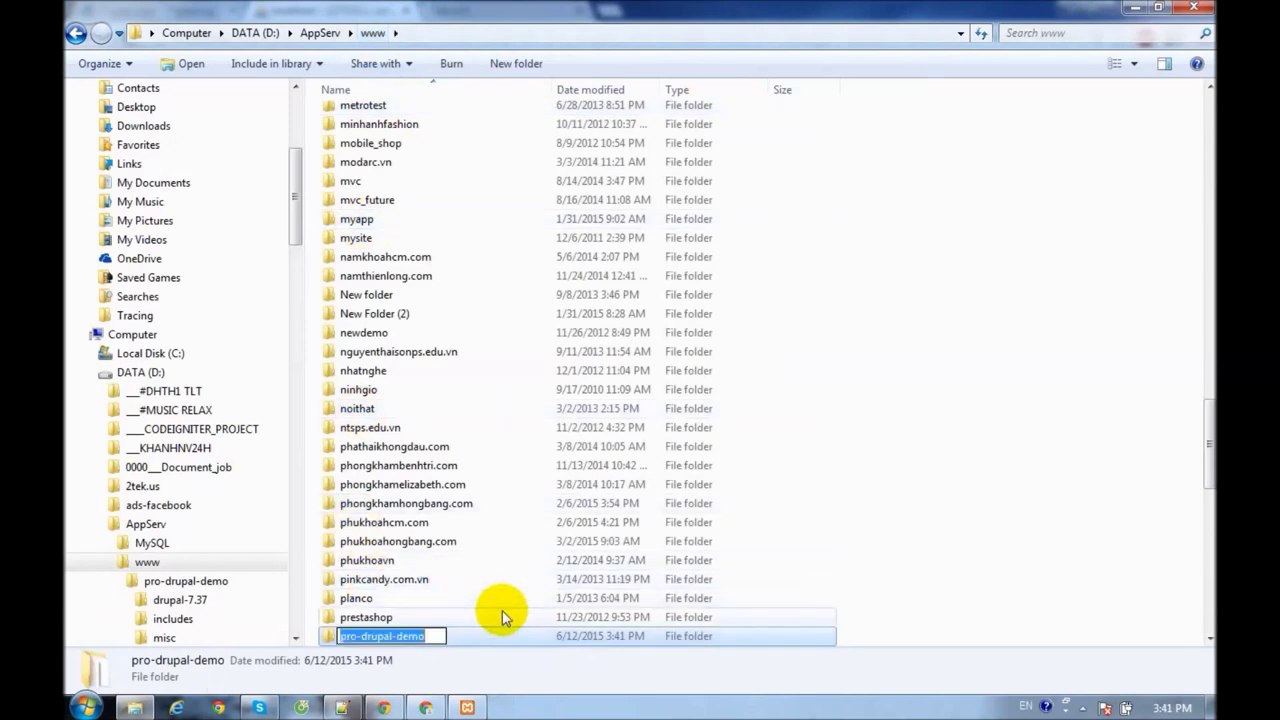
type("d")
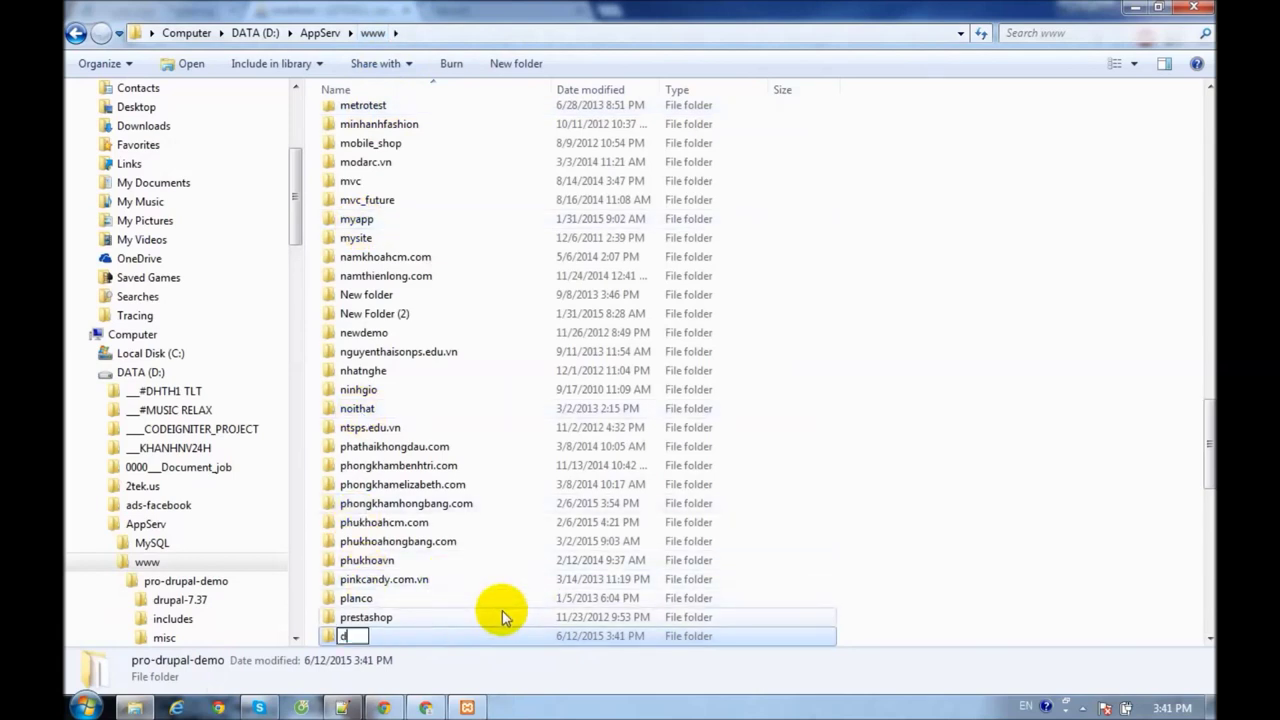
type("rupaldemo")
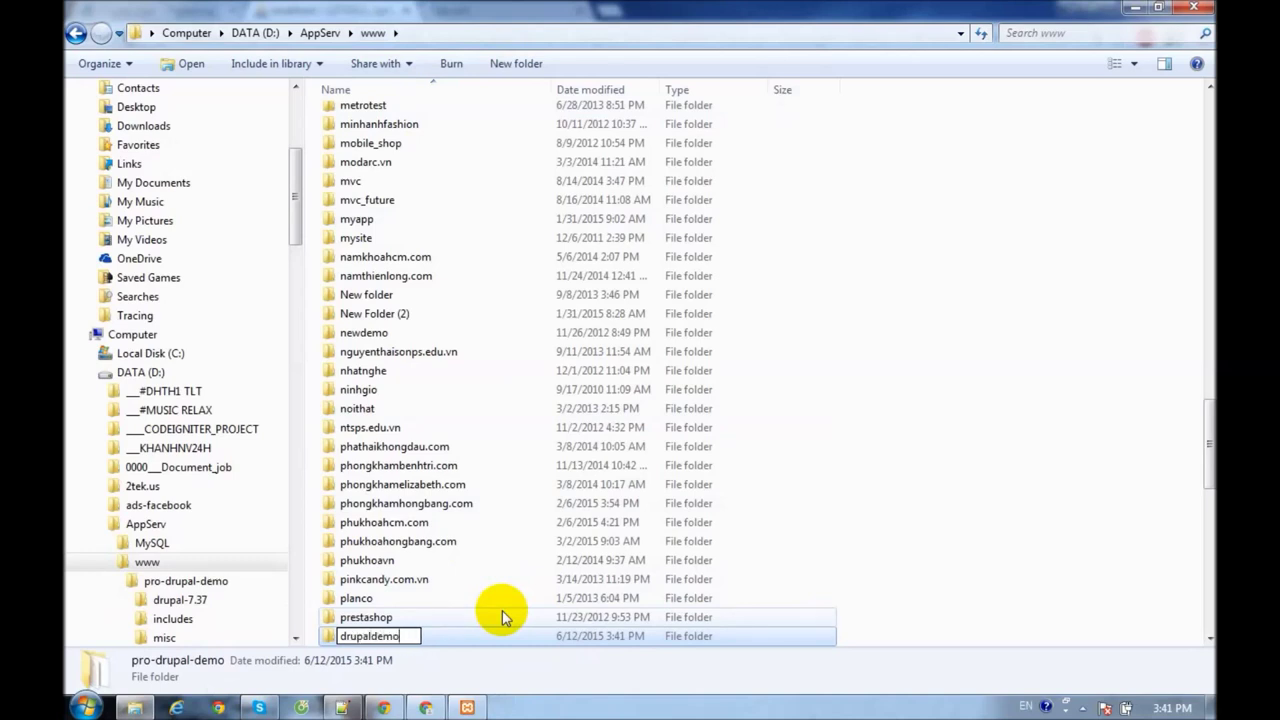
type(".com")
key("ctrl+a")
key("super+c")
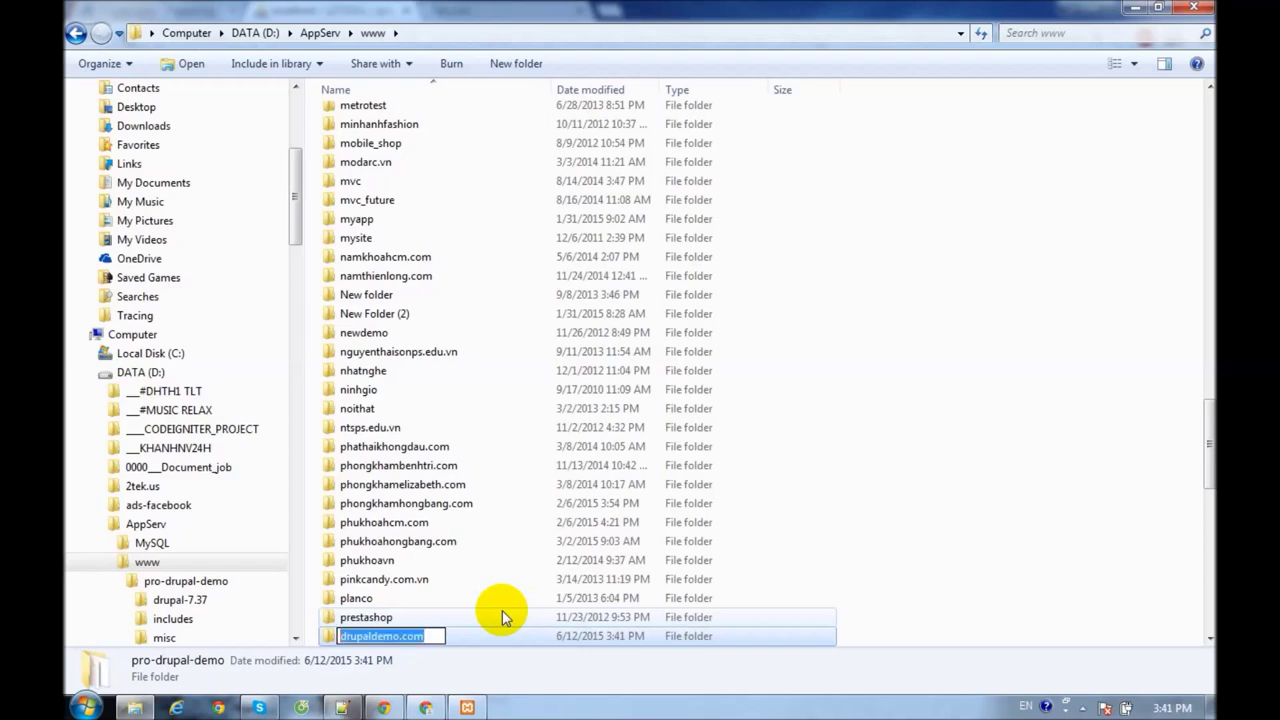
key("Return")
key("Return")
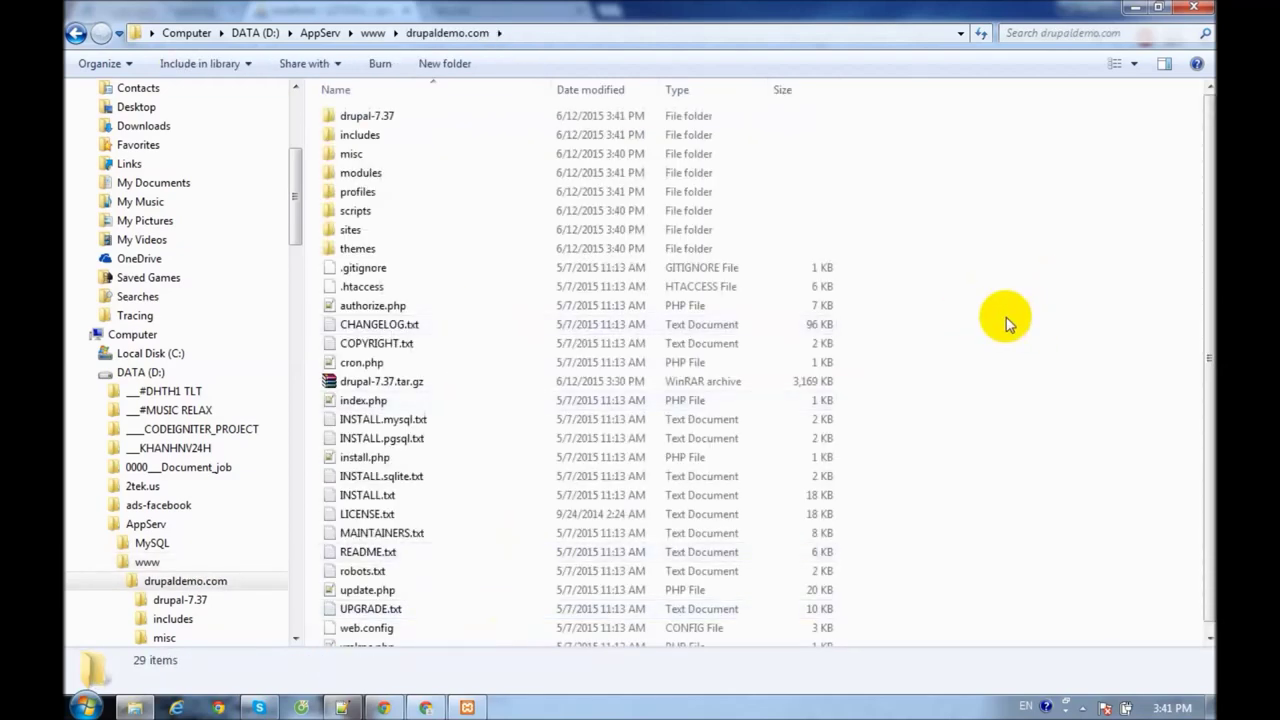
Switch to Chrome and load localhost/drupaldemo.com in a new tab, pasting the copied folder name into the address
scroll(923, 343, "down", 1)
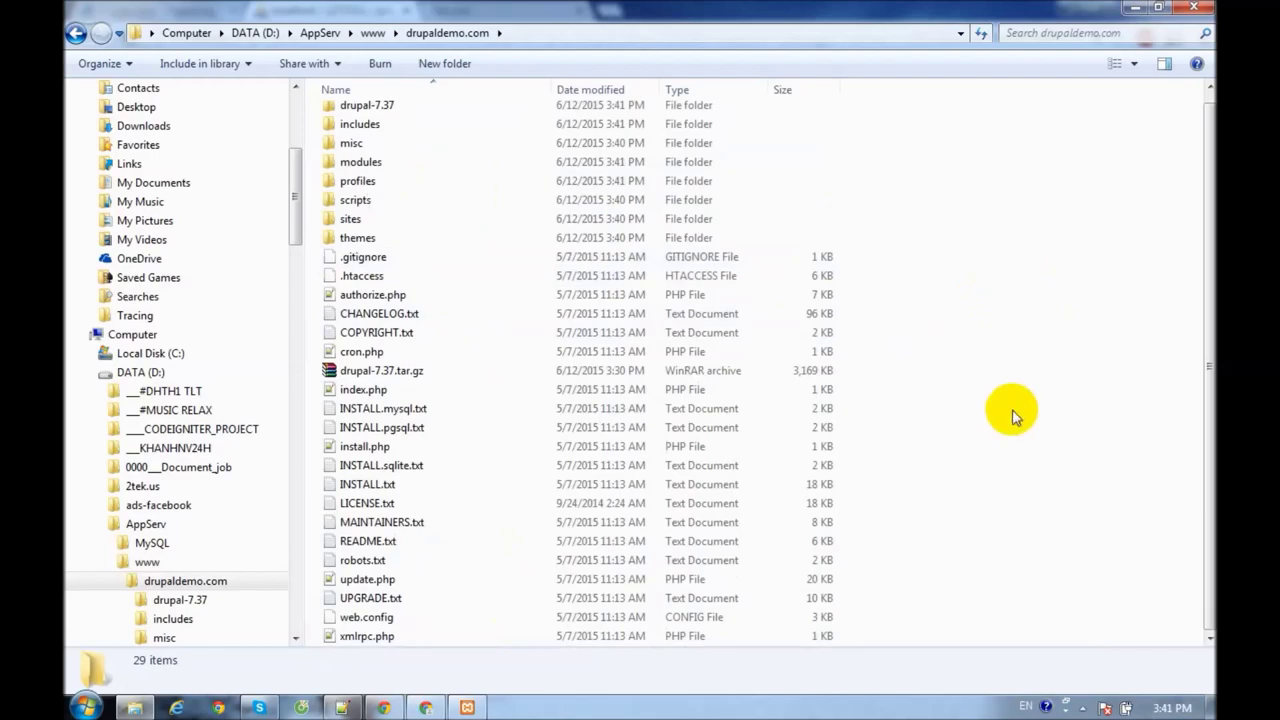
key("super+d")
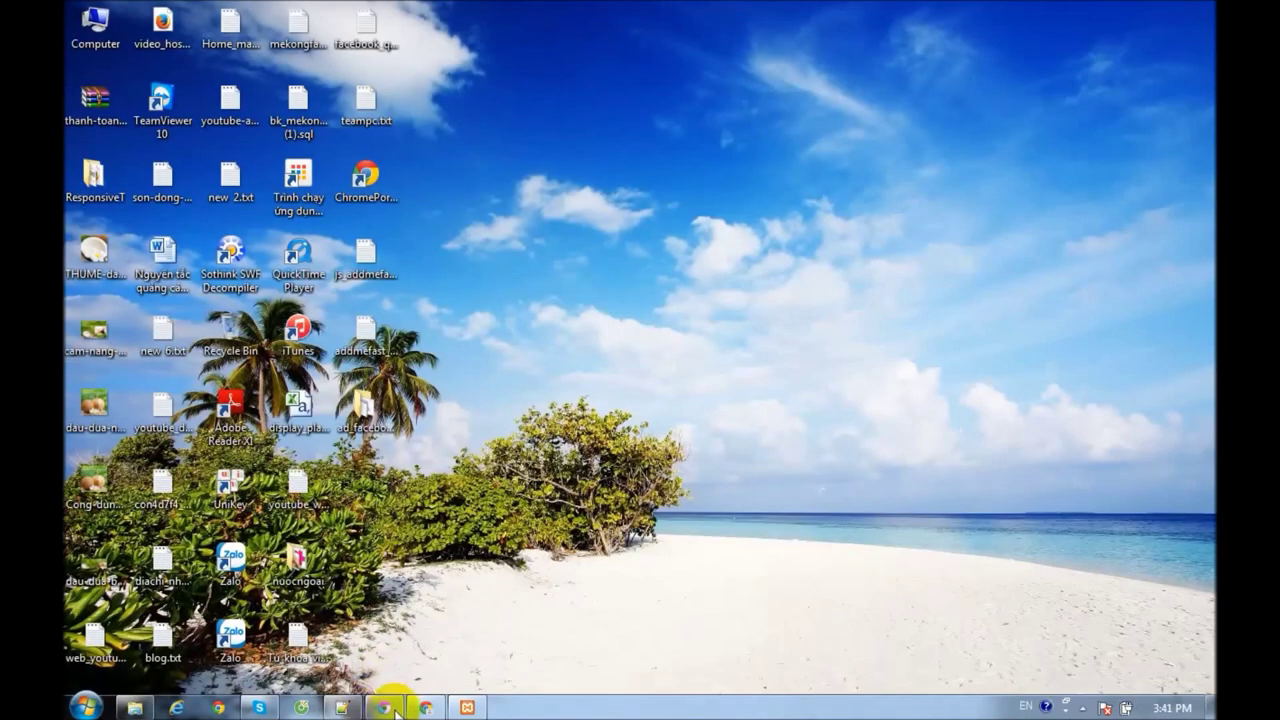
left_click(425, 707)
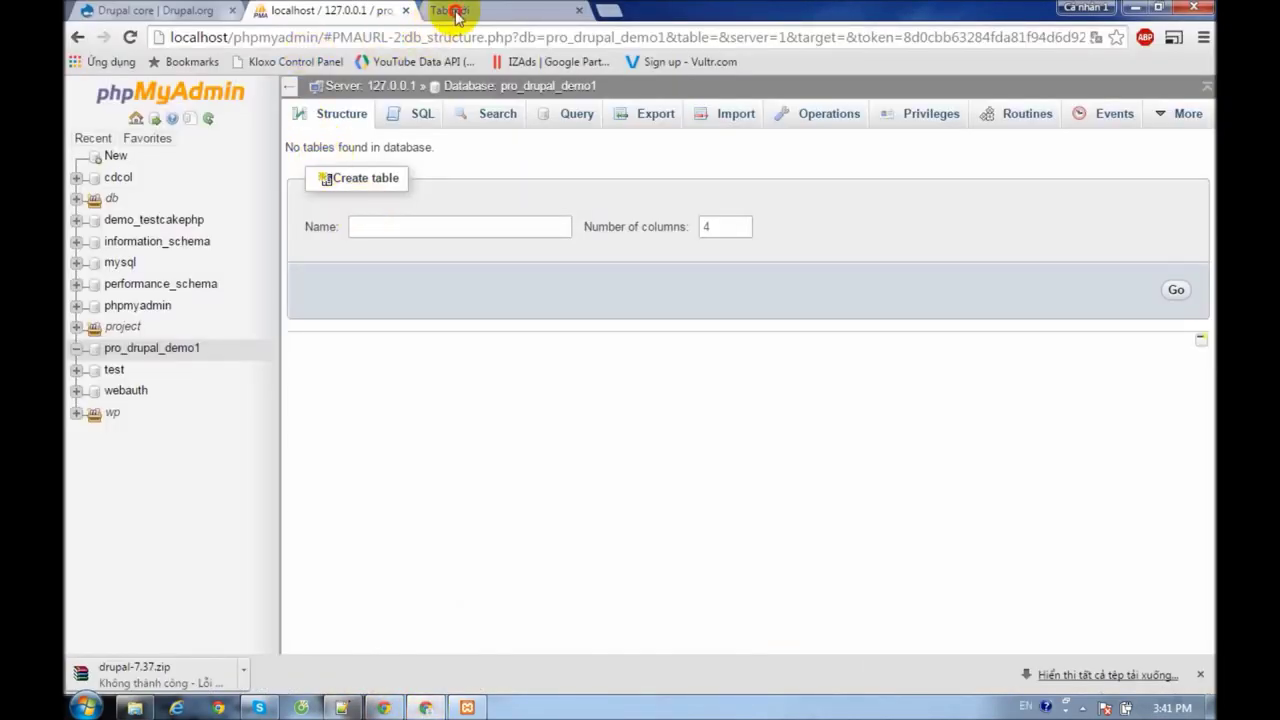
type("lo")
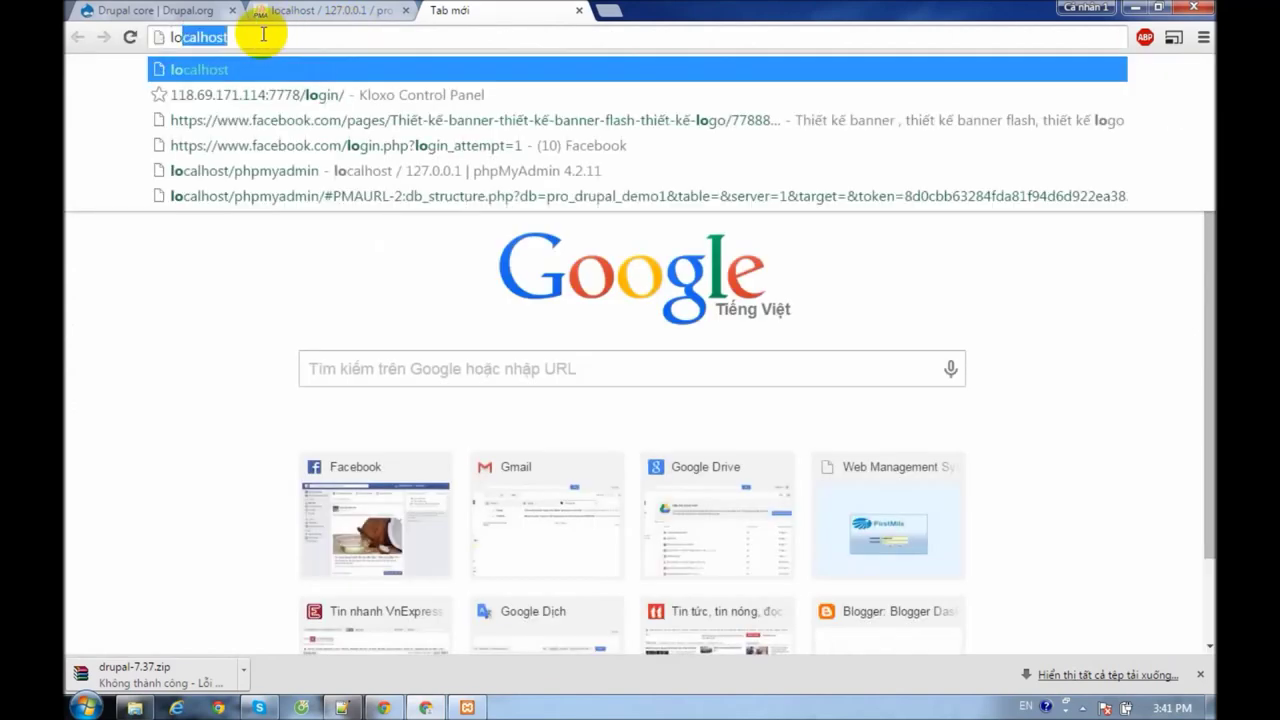
type("calhost/")
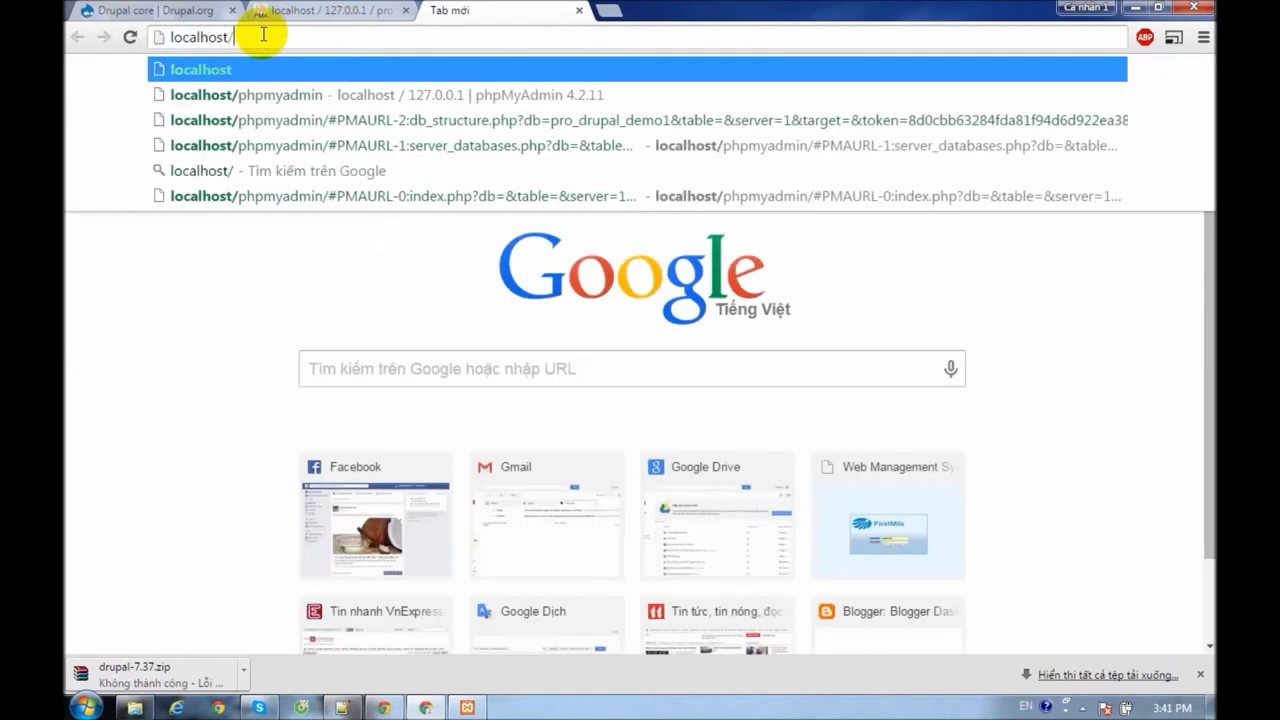
right_click(263, 37)
left_click(293, 121)
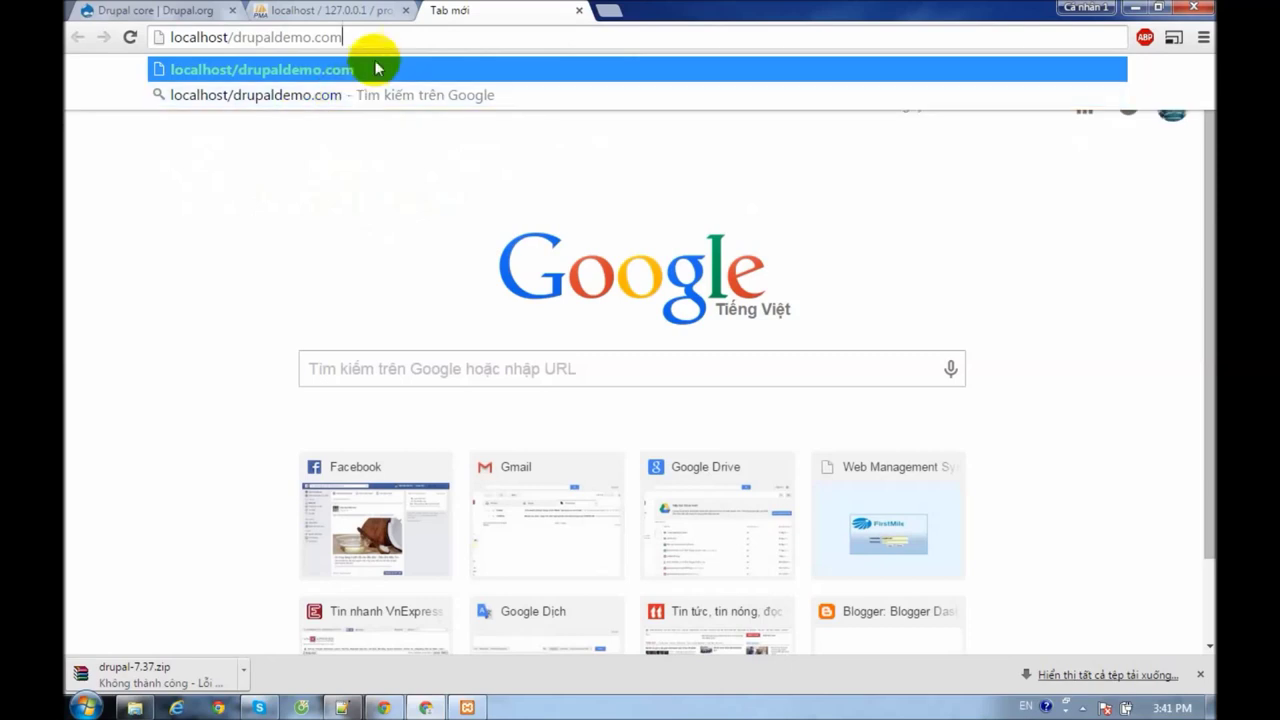
key("Return")
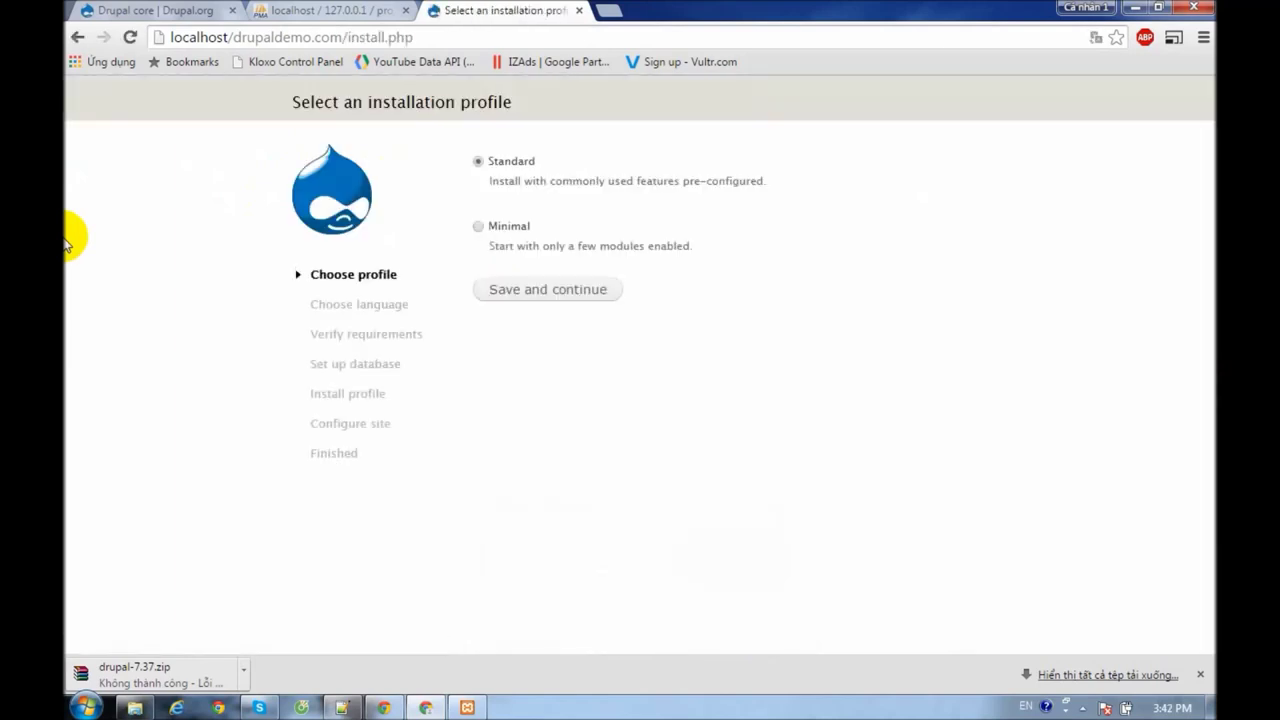
Accept the Standard installation profile and the built-in English language in the Drupal installer
left_click(510, 293)
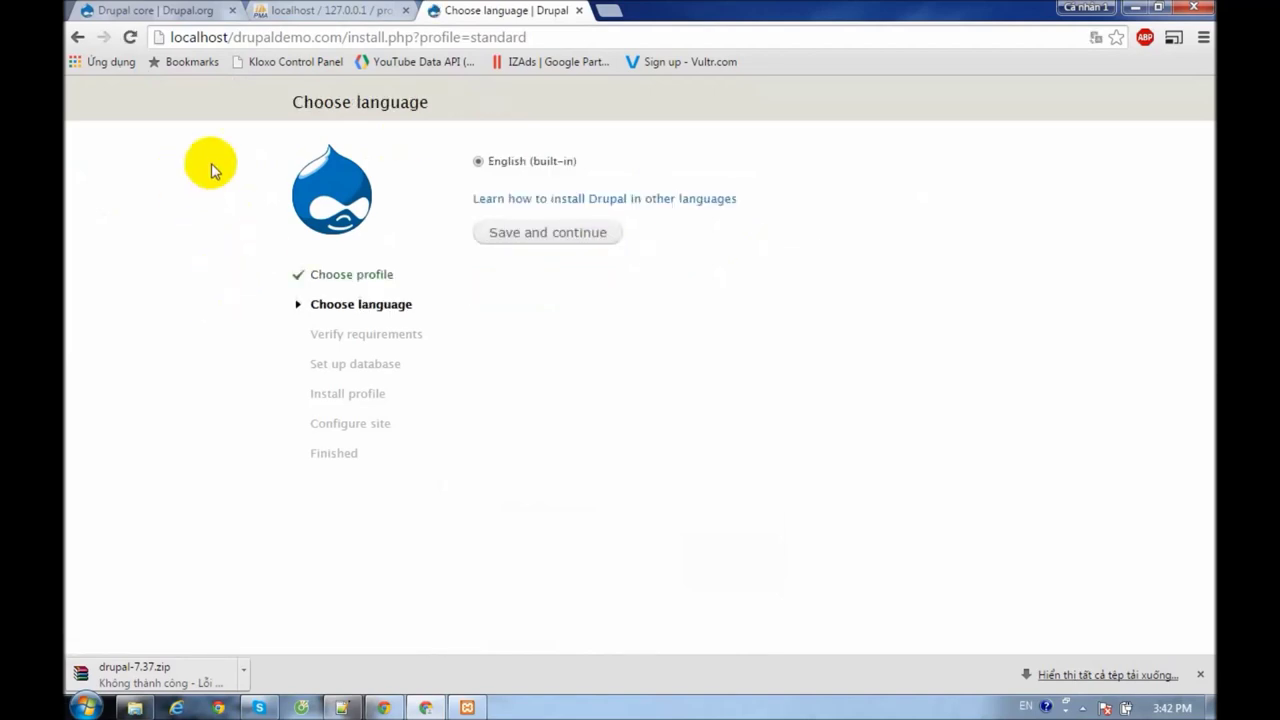
left_click(563, 234)
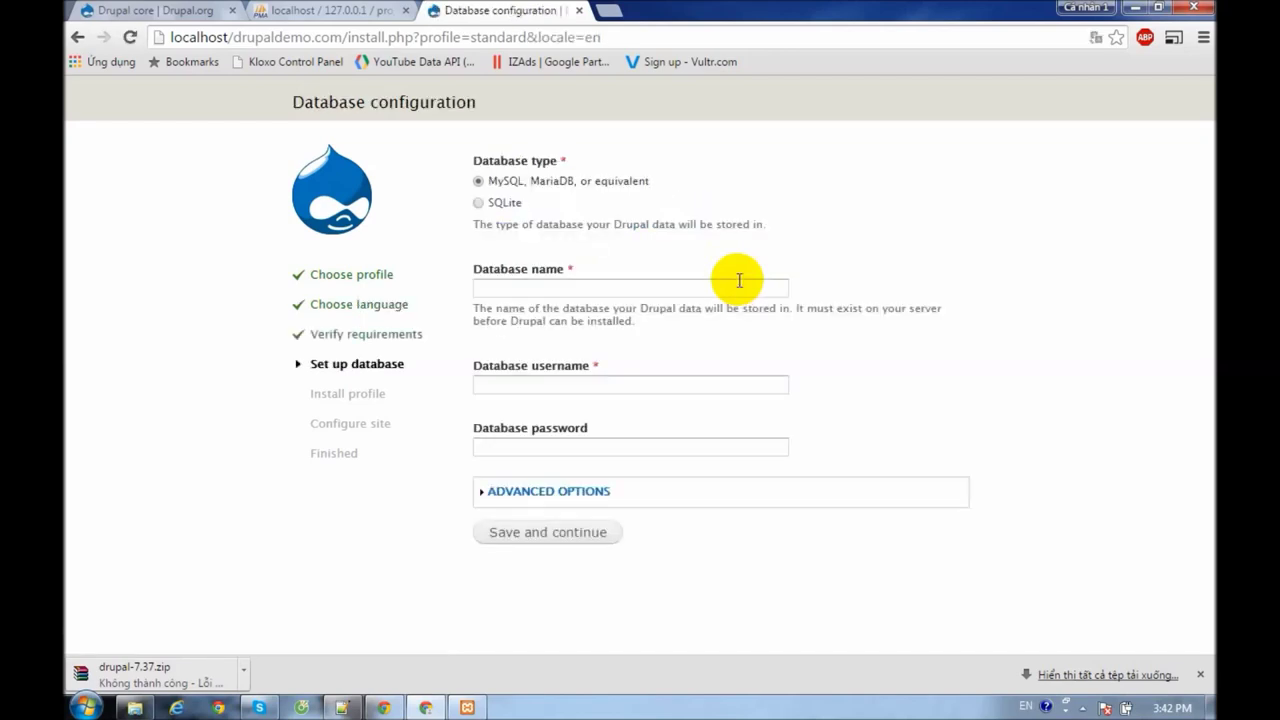
Copy pro_drupal_demo1 from the Notepad++ note and paste it as the database name in the Drupal installer in Chrome
left_click(644, 288)
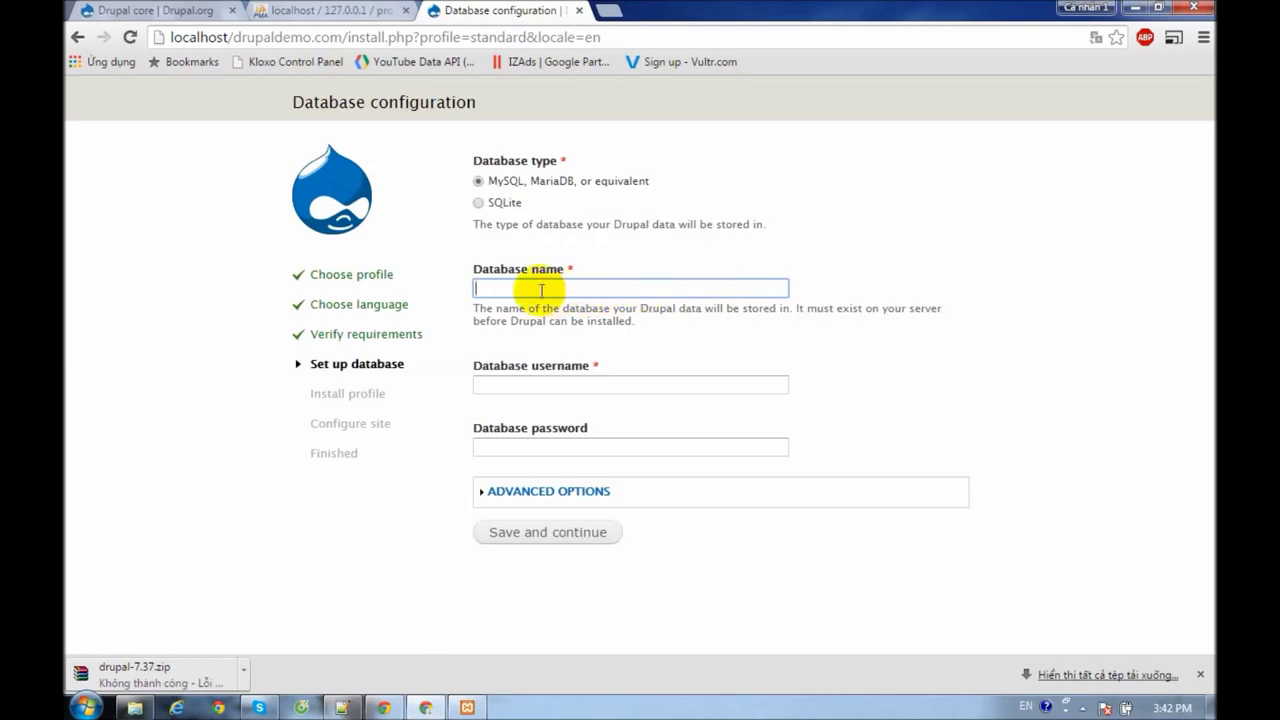
left_click(341, 707)
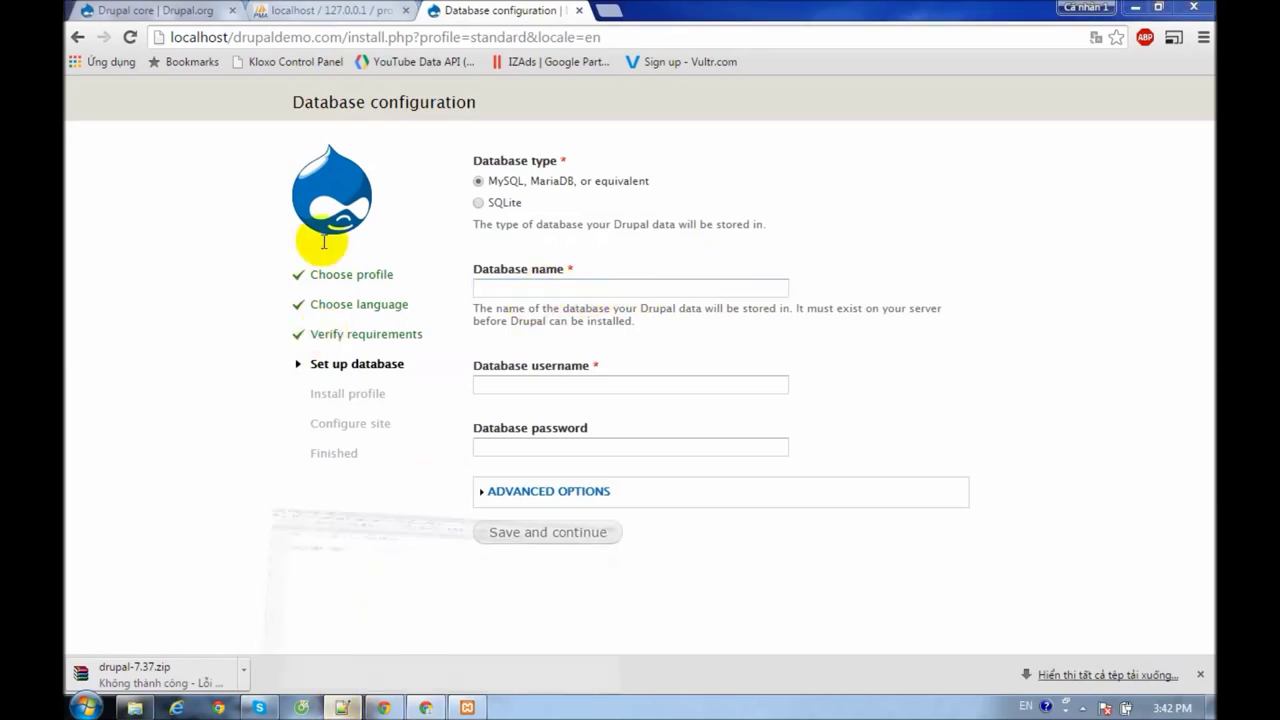
left_click_drag(306, 148, 91, 143)
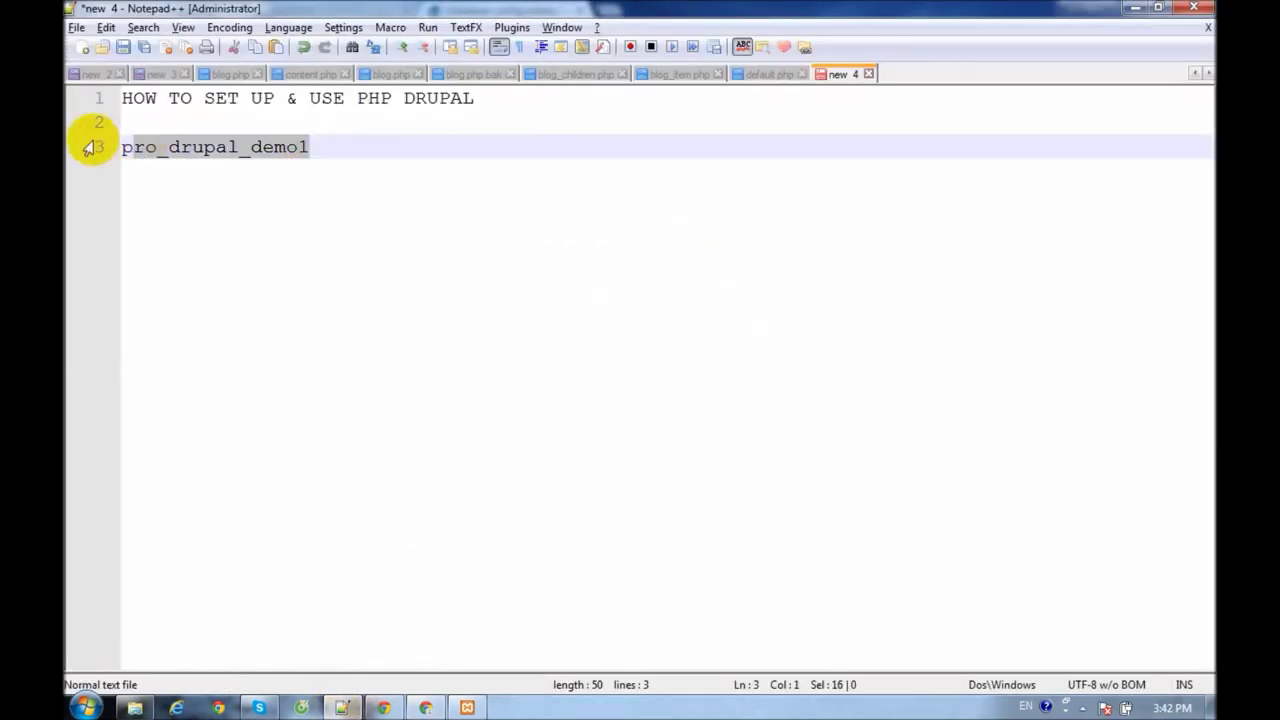
right_click(143, 147)
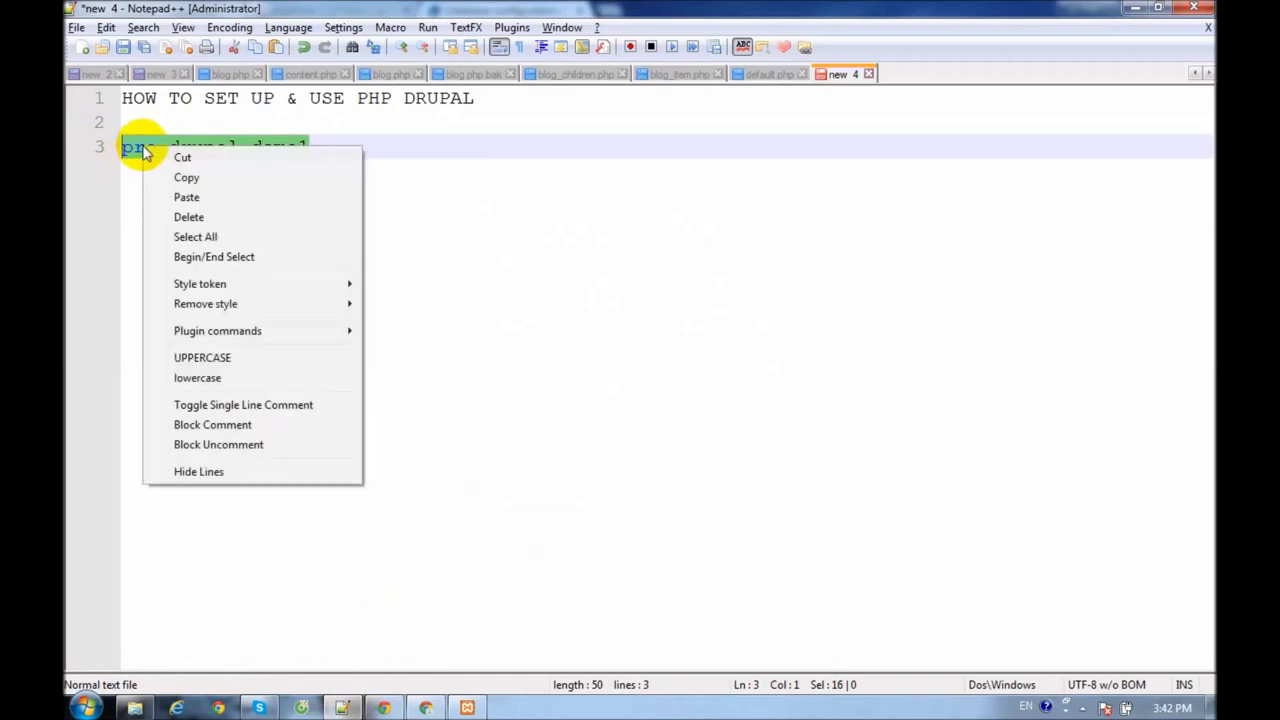
left_click(186, 177)
left_click(425, 707)
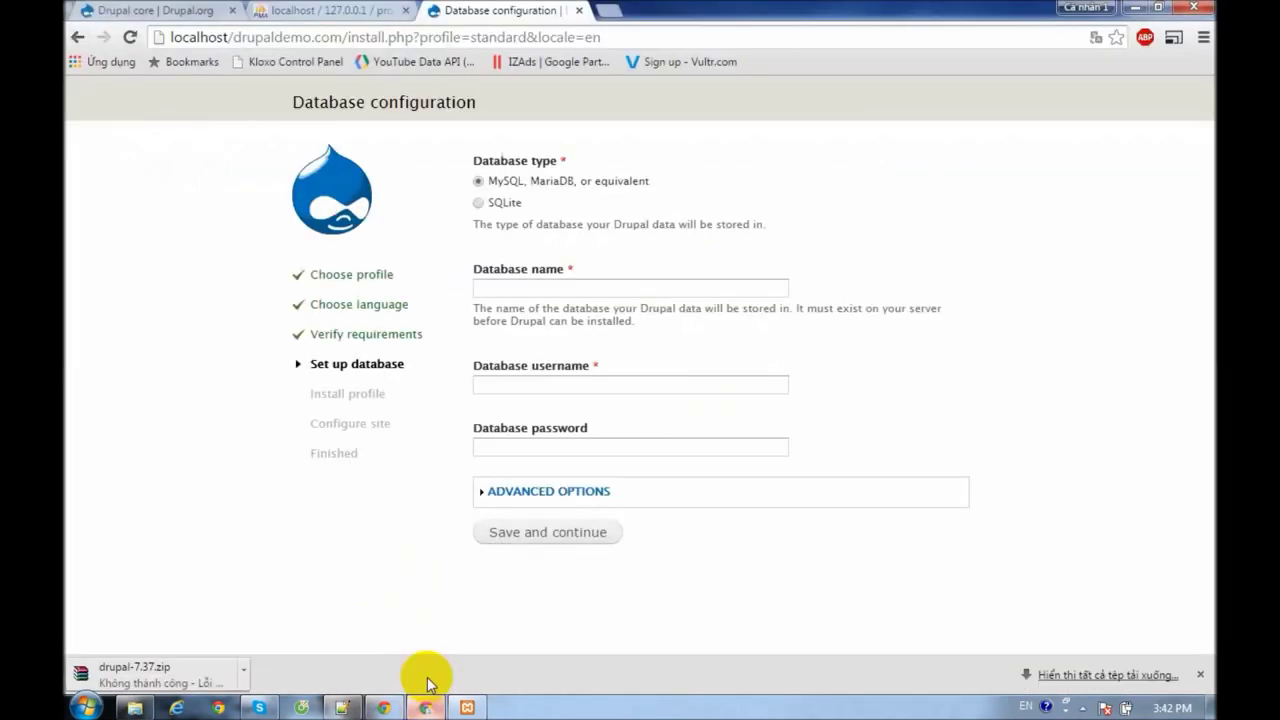
left_click(491, 287)
right_click(509, 287)
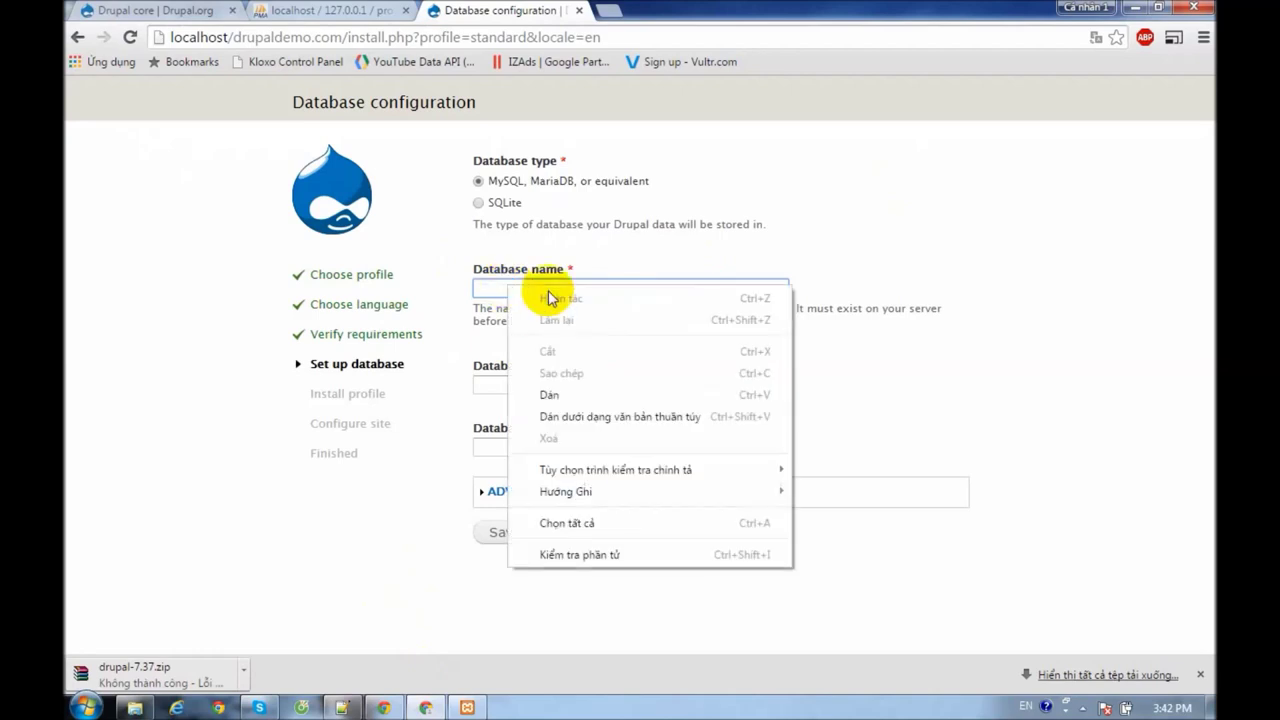
left_click(545, 412)
Set the database username to root and leave the database password empty
left_click(515, 388)
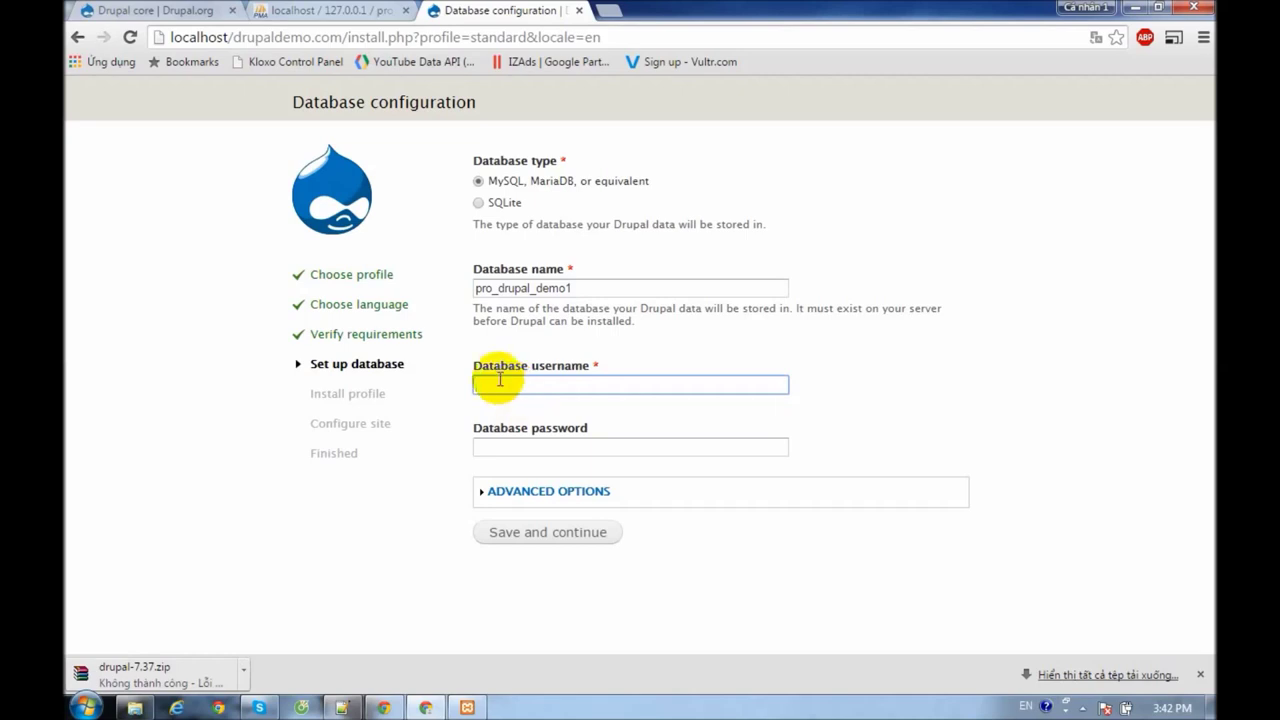
left_click(494, 448)
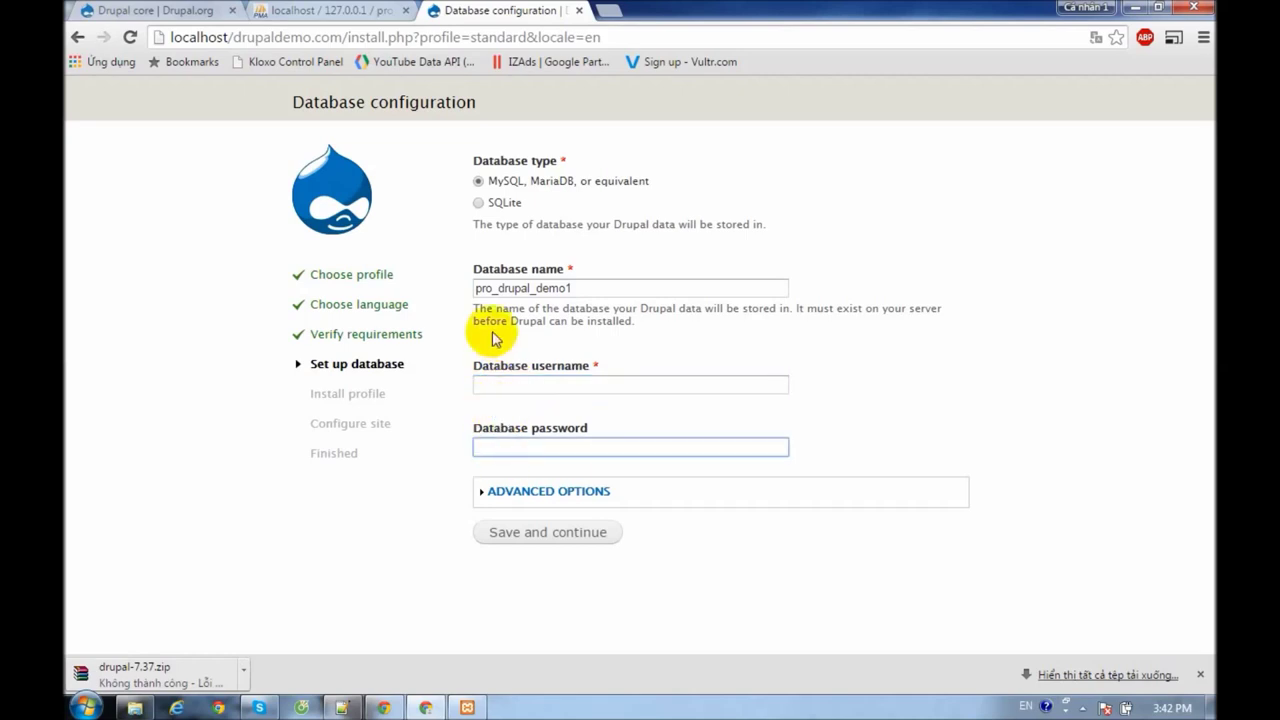
left_click(492, 382)
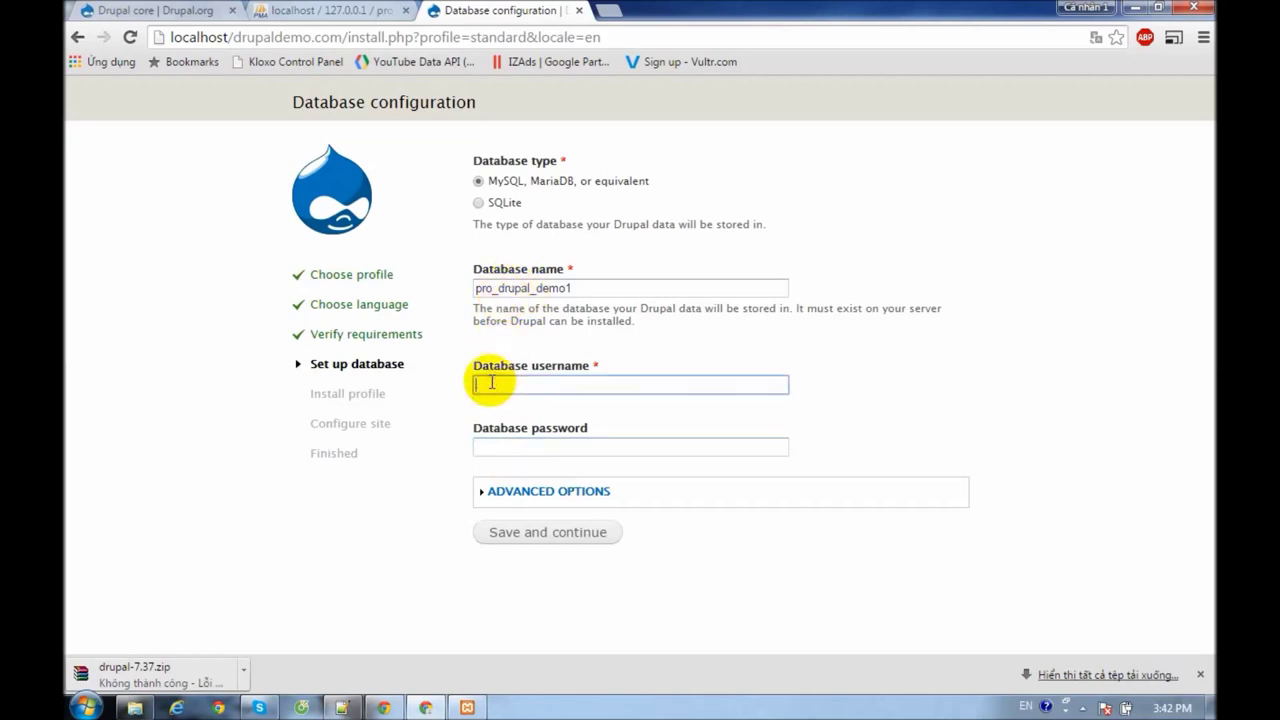
type("root")
left_click(489, 446)
Review the advanced database options without changing them, collapse them, and submit the database configuration
left_click(533, 491)
scroll(634, 405, "down", 1)
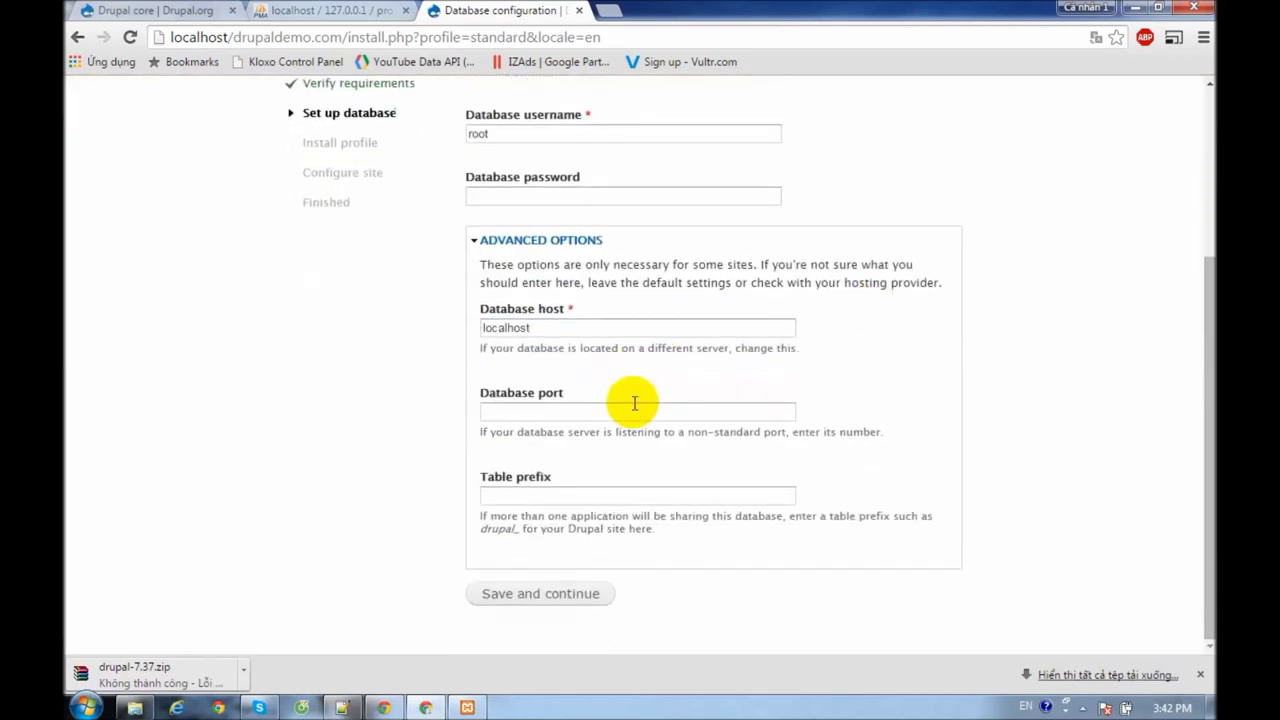
scroll(510, 362, "up", 1)
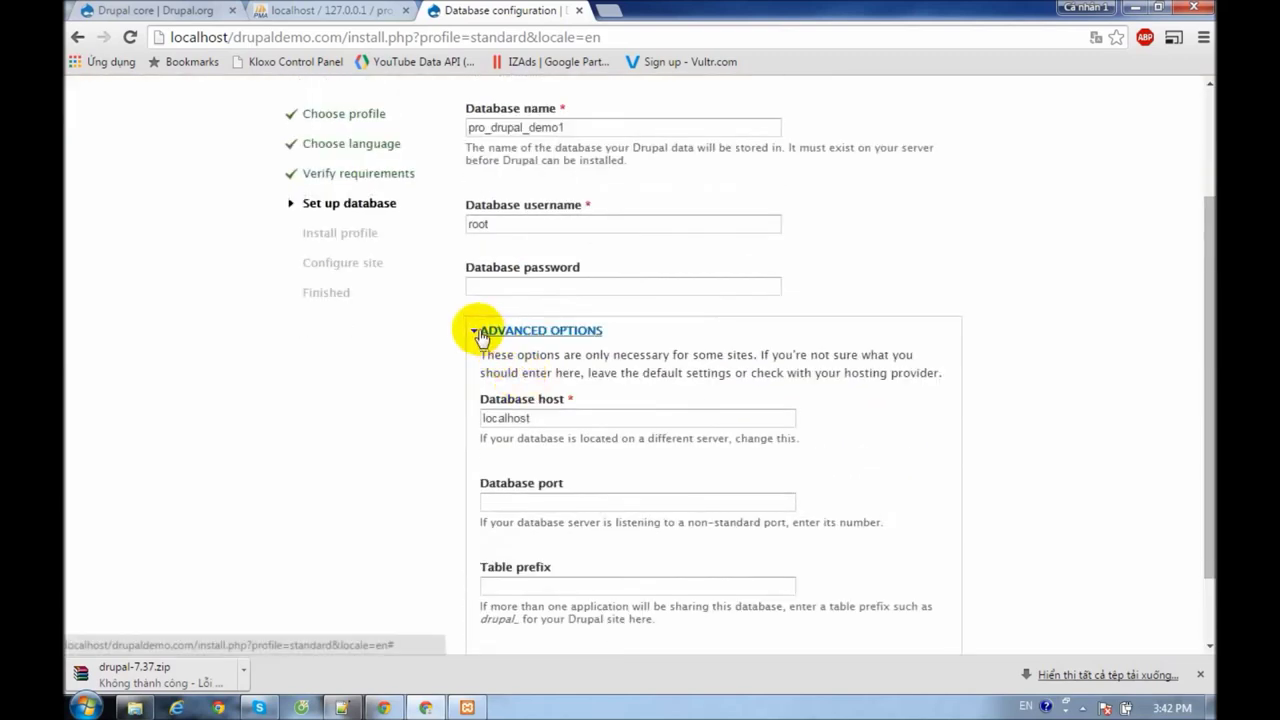
left_click(482, 331)
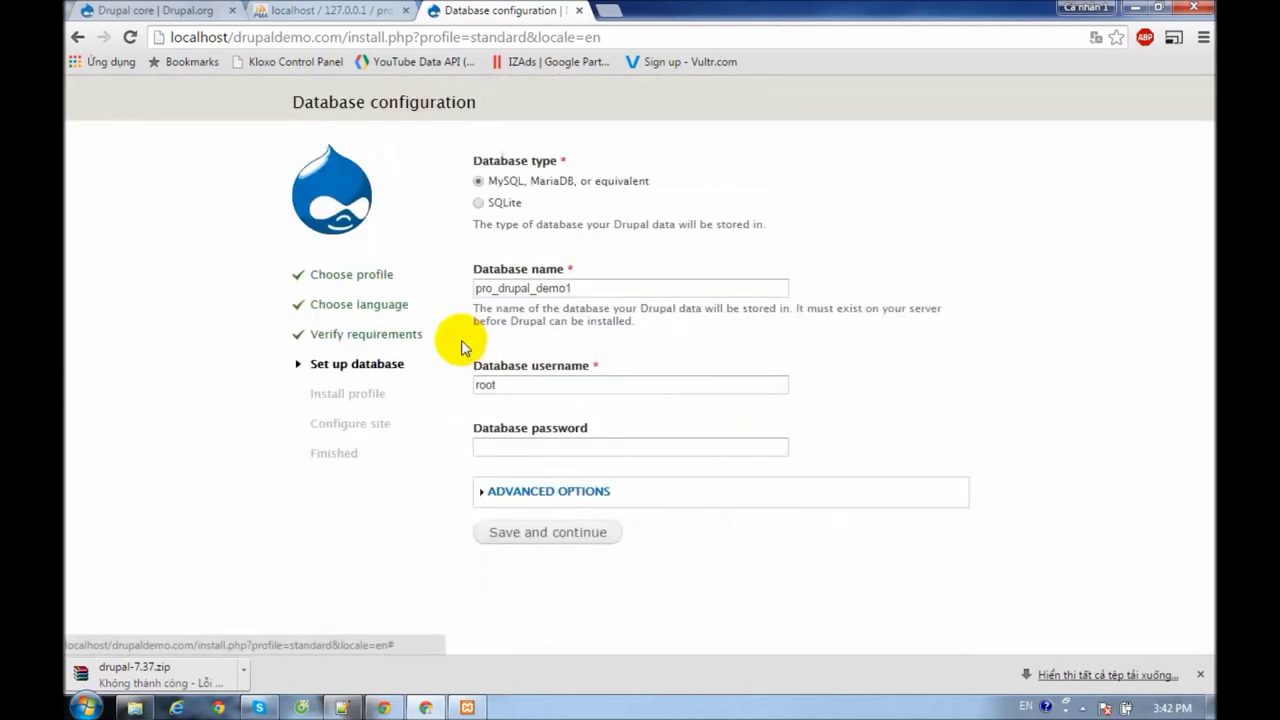
left_click(560, 540)
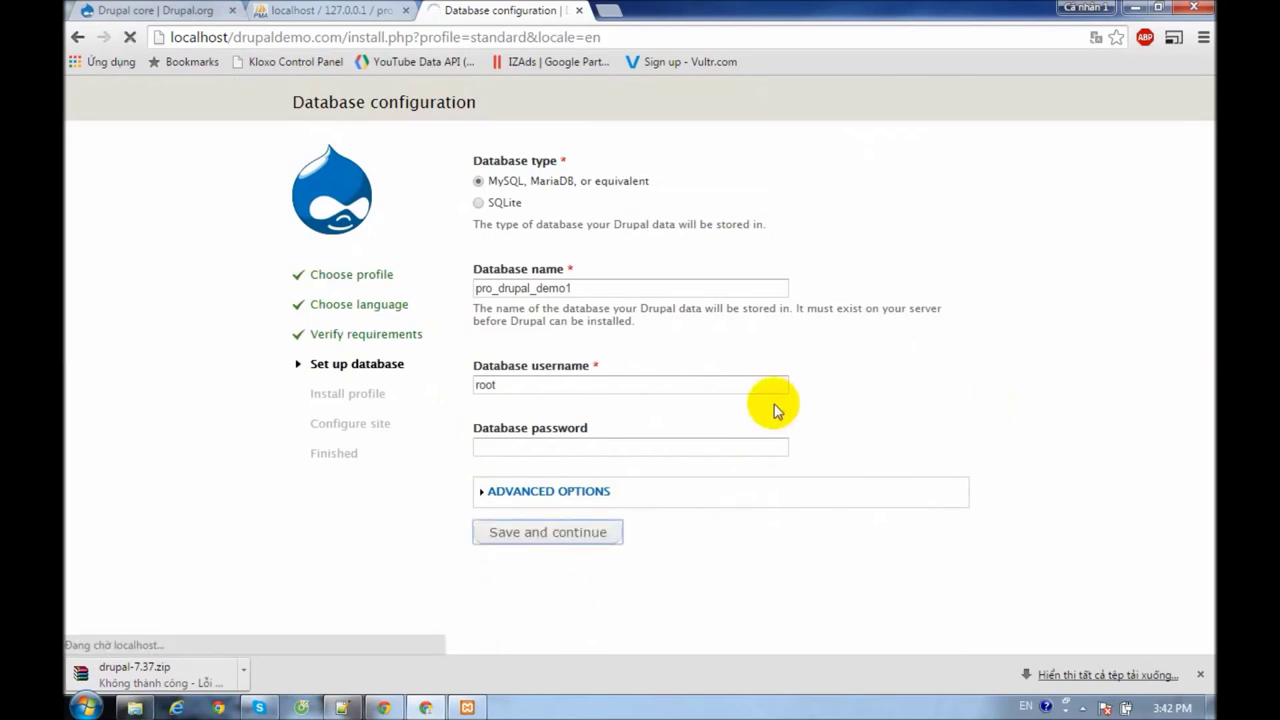